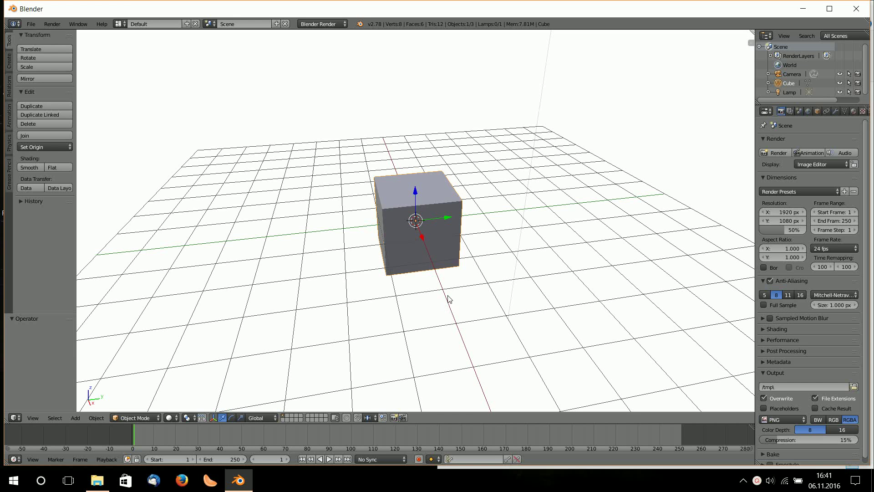
# Step: Orbit the viewport so the default cube is seen almost straight on from the front
pyautogui.moveTo(453, 288)
pyautogui.mouseDown(button='middle')
pyautogui.moveTo(473, 287)
pyautogui.moveTo(440, 288)
pyautogui.mouseUp(button='middle')
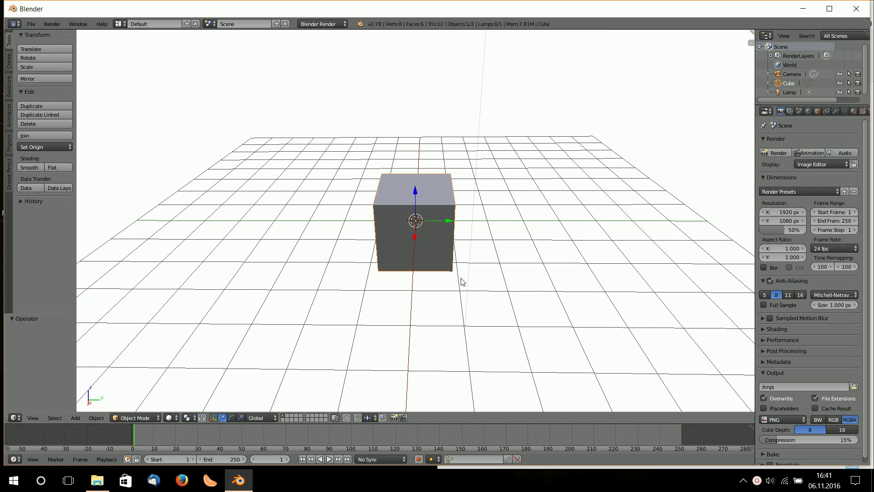
# Step: In Edit Mode, box-select the cube's right face and extrude it sideways to lengthen the box
pyautogui.scroll(4, 465, 273)
pyautogui.press('Tab')
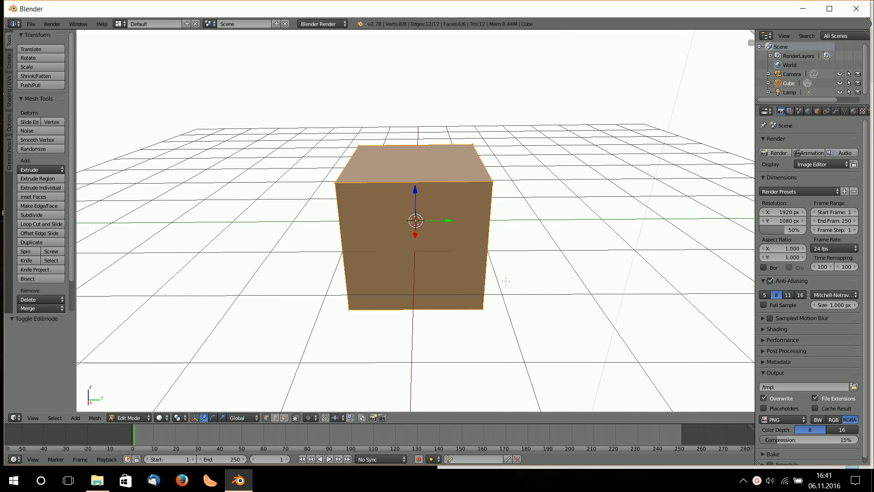
pyautogui.moveTo(505, 281); pyautogui.dragTo(456, 289, button='middle')
pyautogui.press('a')
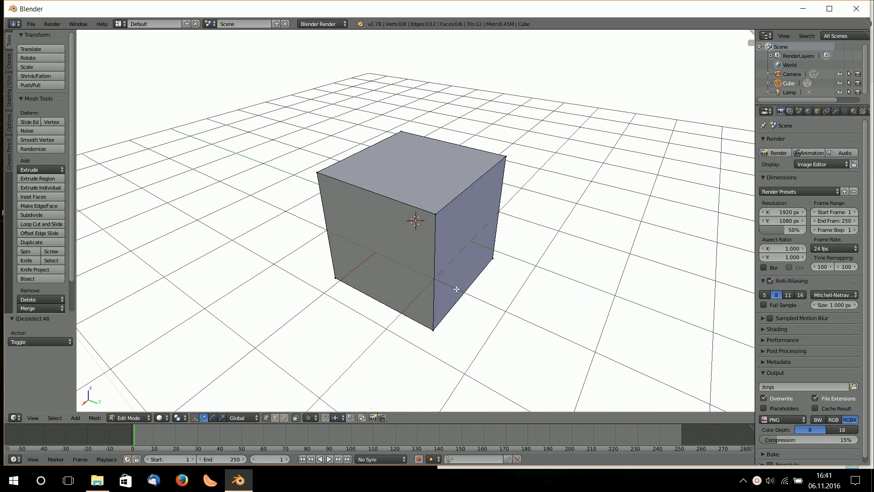
pyautogui.press('b')
pyautogui.moveTo(604, 362); pyautogui.dragTo(683, 289)
pyautogui.press('e')
pyautogui.click(720, 352)
# Step: Extrude the new section's top face upward by 1.27 to form the stepped block
pyautogui.press('a')
pyautogui.press('b')
pyautogui.press('e')
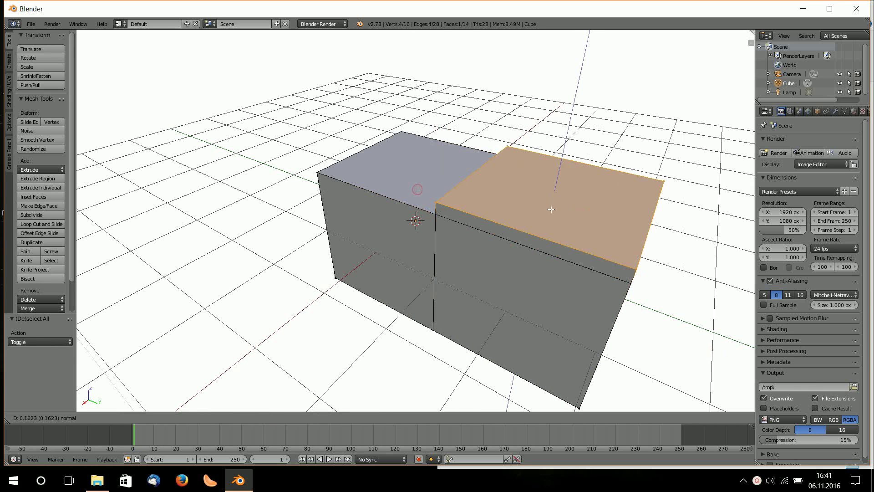
pyautogui.click(560, 142)
pyautogui.moveTo(561, 141); pyautogui.dragTo(466, 216, button='middle')
pyautogui.scroll(-3, 466, 216)
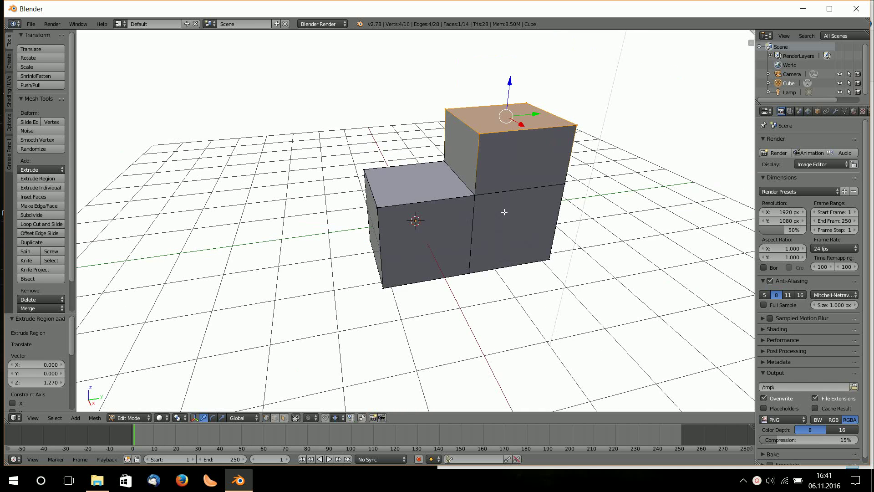
pyautogui.click(215, 132)
# Step: Select all geometry and export it as an STL named static.stl in Desktop\Static_01
pyautogui.press('a')
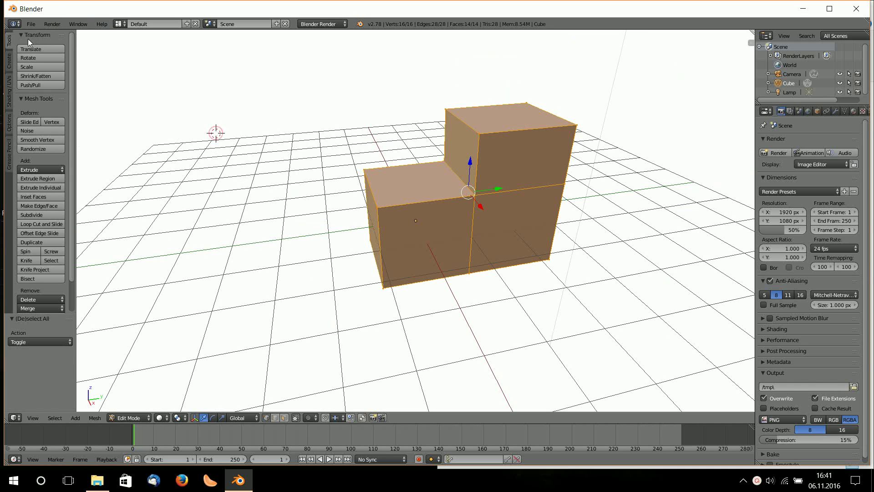
pyautogui.click(30, 24)
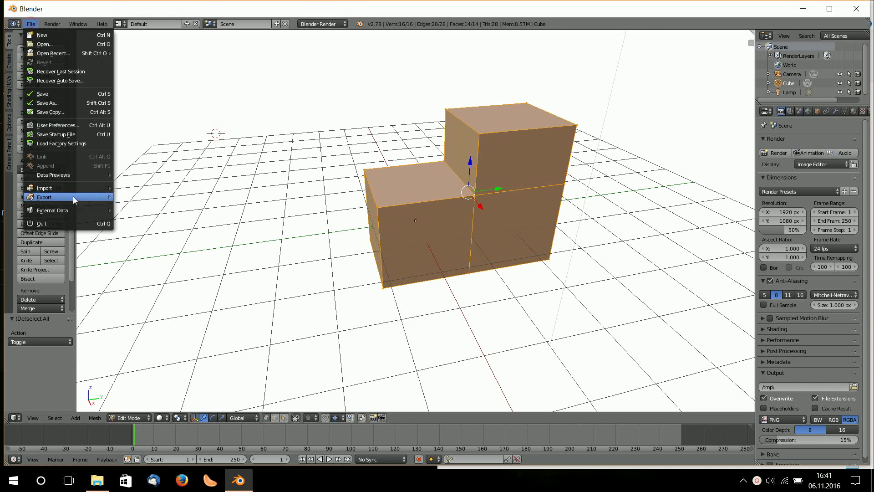
pyautogui.moveTo(73, 196)
pyautogui.click(148, 269)
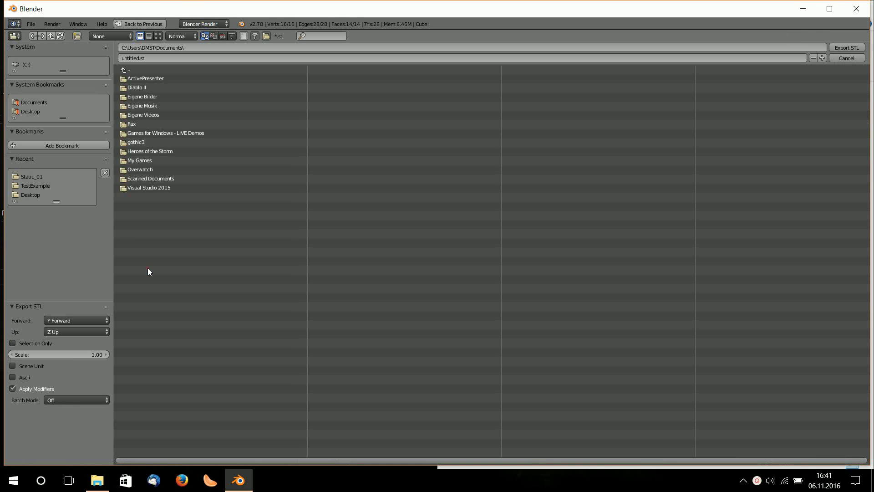
pyautogui.click(31, 111)
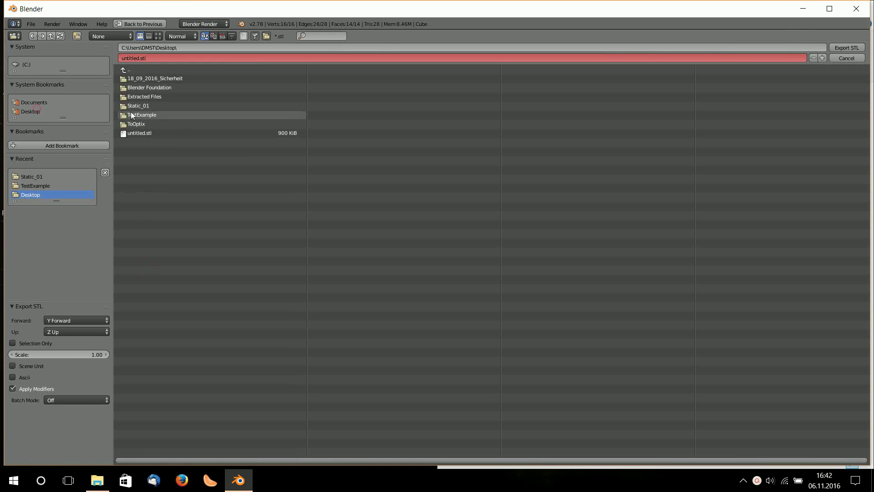
pyautogui.click(135, 106)
pyautogui.click(170, 59)
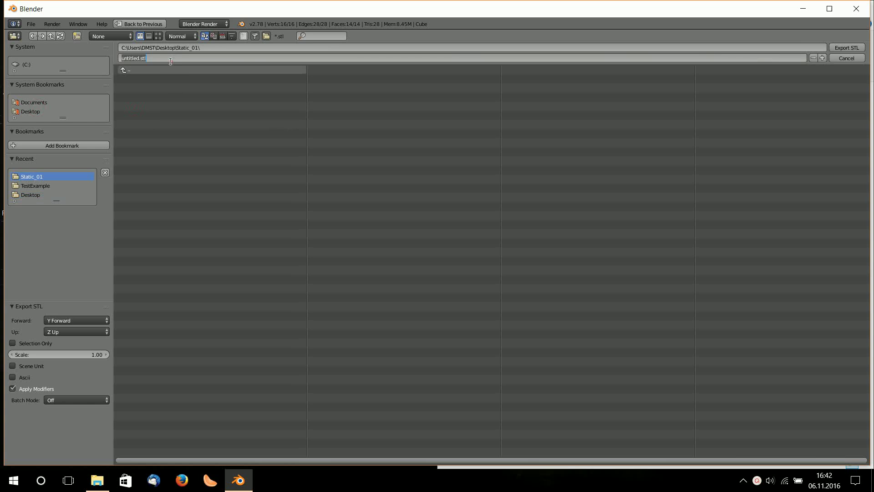
pyautogui.write('static')
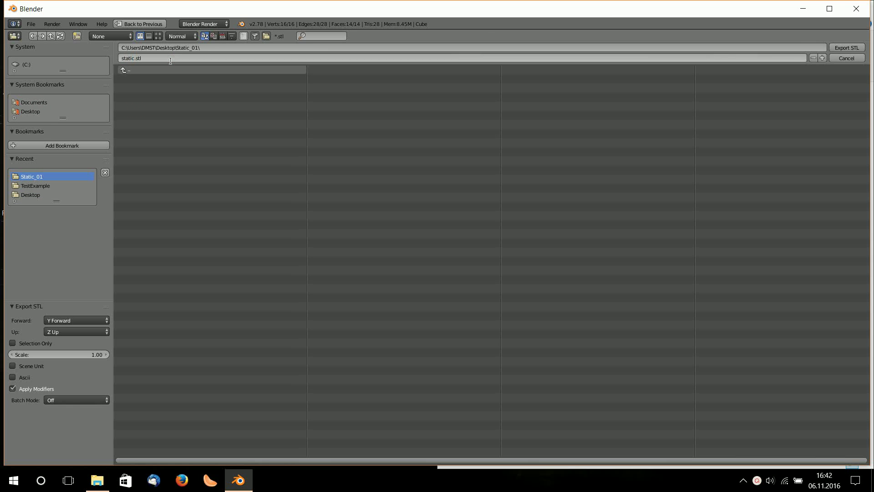
pyautogui.press('Return')
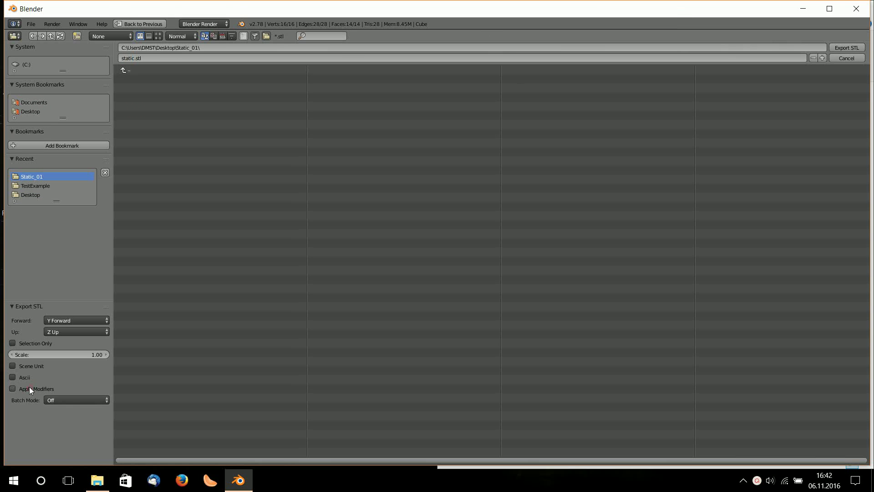
pyautogui.click(843, 45)
# Step: Quit Blender without saving and launch FreeCAD via a Start menu search for 'free'
pyautogui.click(857, 10)
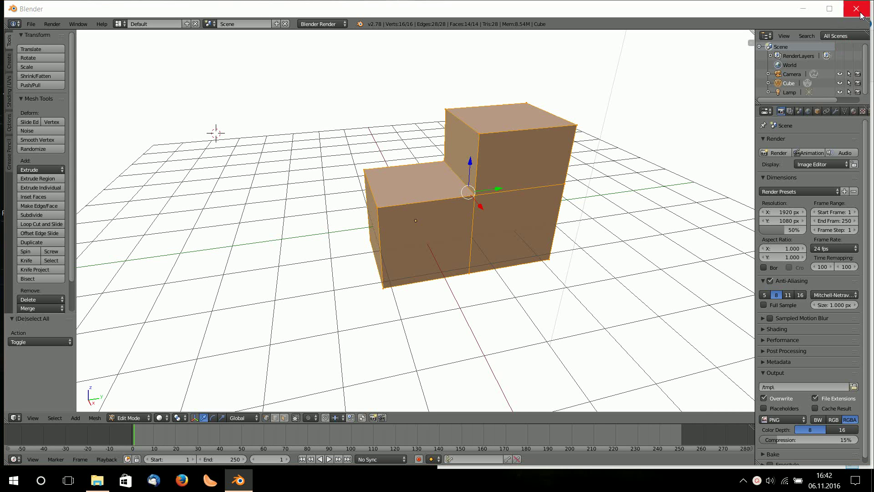
pyautogui.click(440, 282)
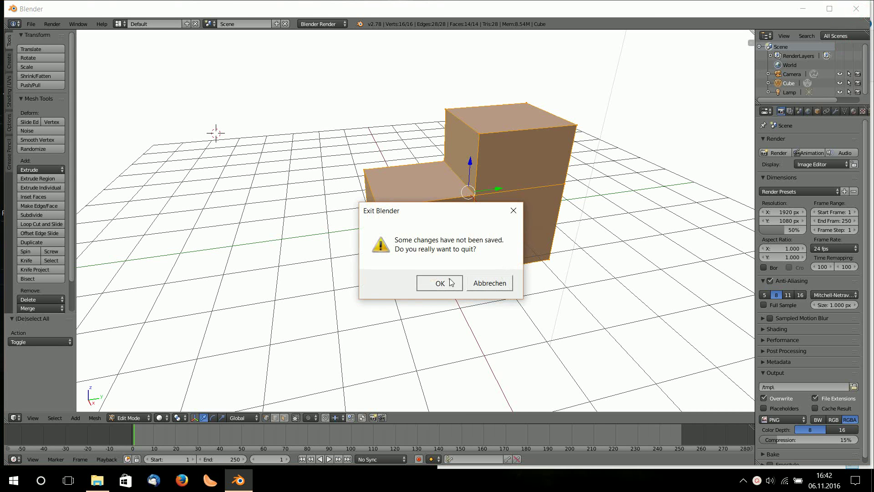
pyautogui.click(13, 479)
pyautogui.write('free')
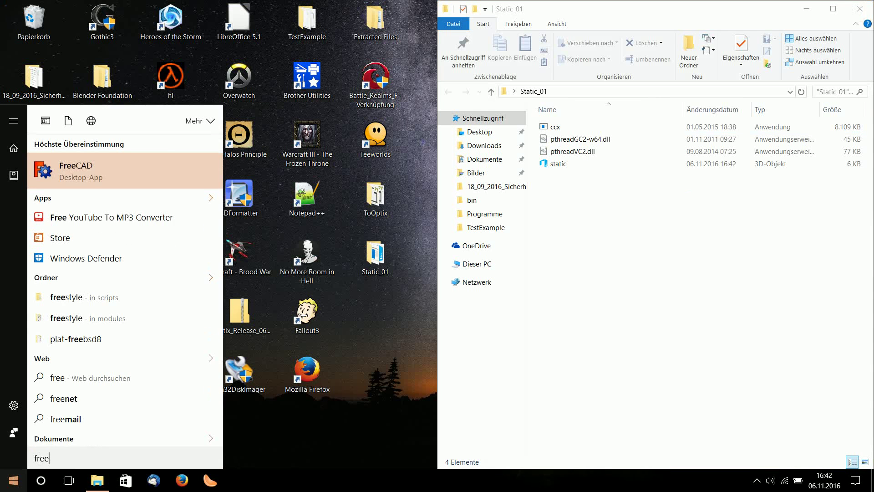
pyautogui.press('Return')
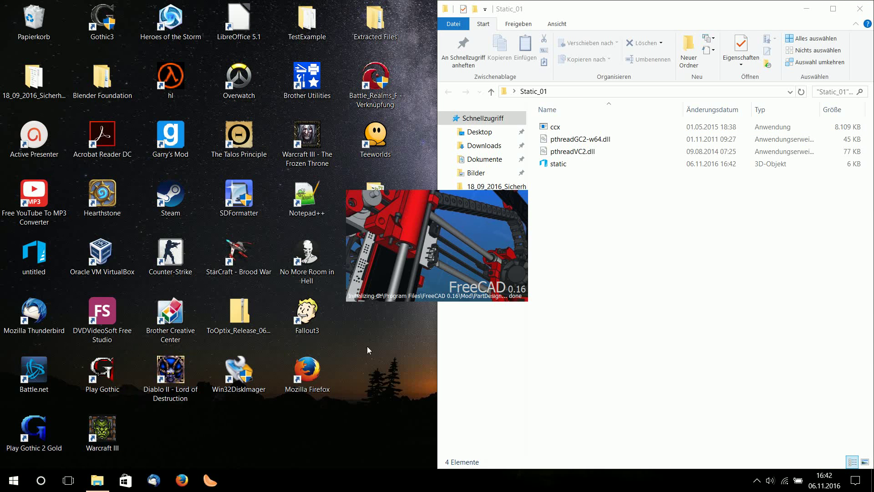
pyautogui.click(707, 244)
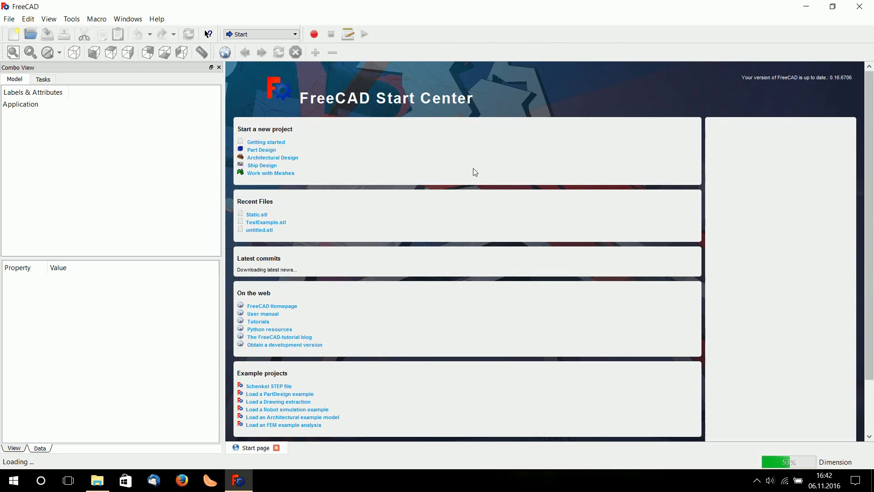
# Step: Open static.stl from Static_01 and select it to show its 16 points, 42 edges and 28 faces
pyautogui.click(63, 167)
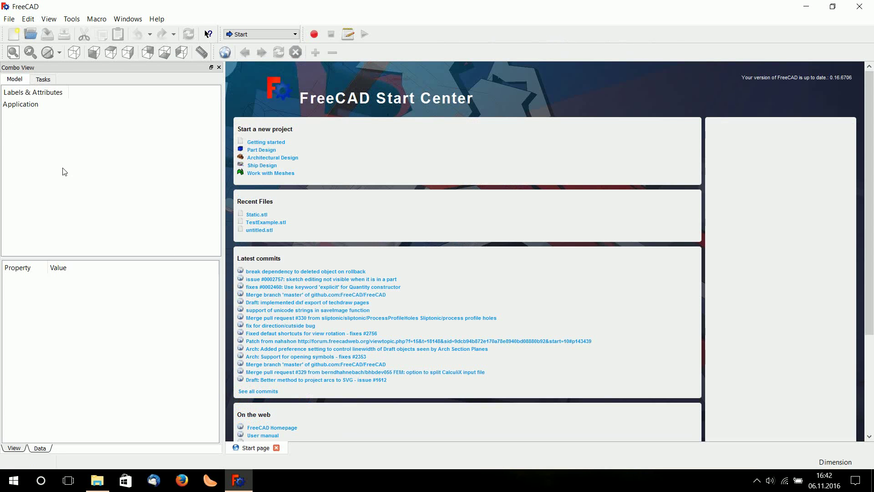
pyautogui.click(30, 34)
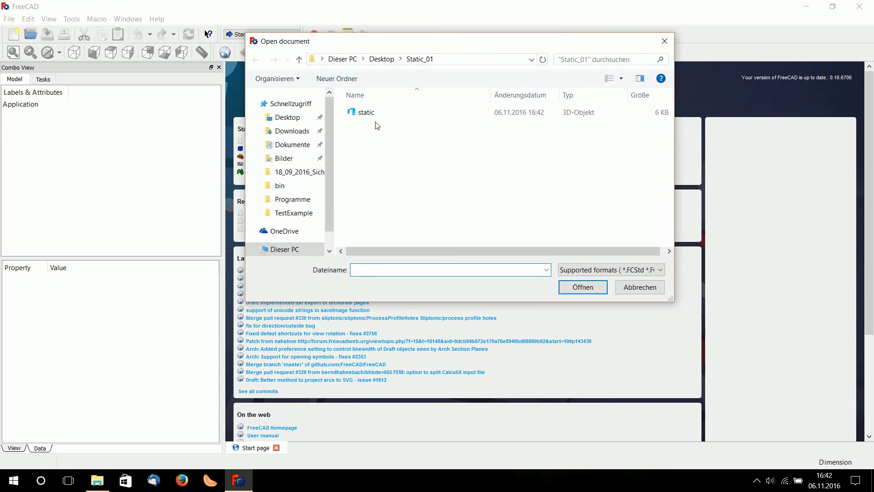
pyautogui.doubleClick(367, 112)
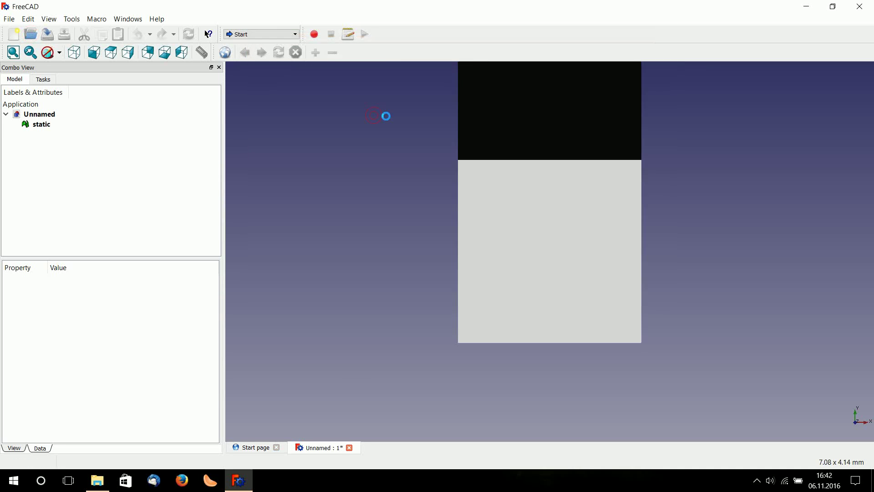
pyautogui.moveTo(445, 238); pyautogui.dragTo(615, 263, button='middle')
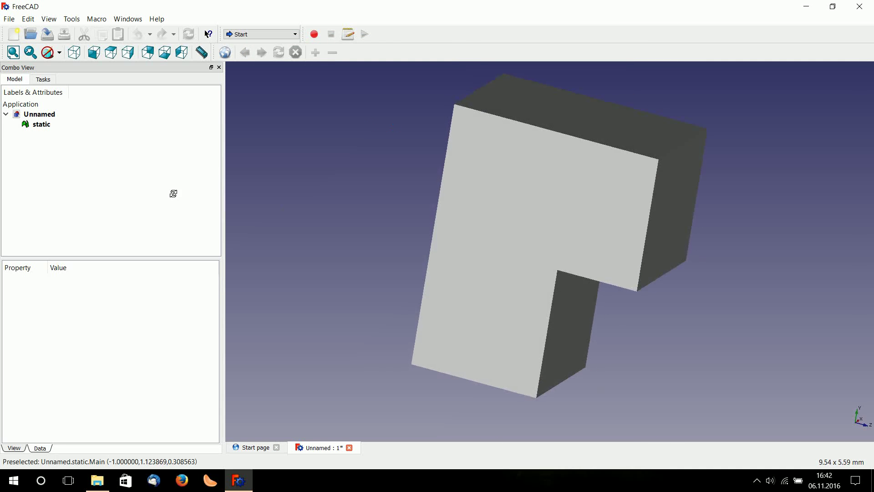
pyautogui.click(49, 128)
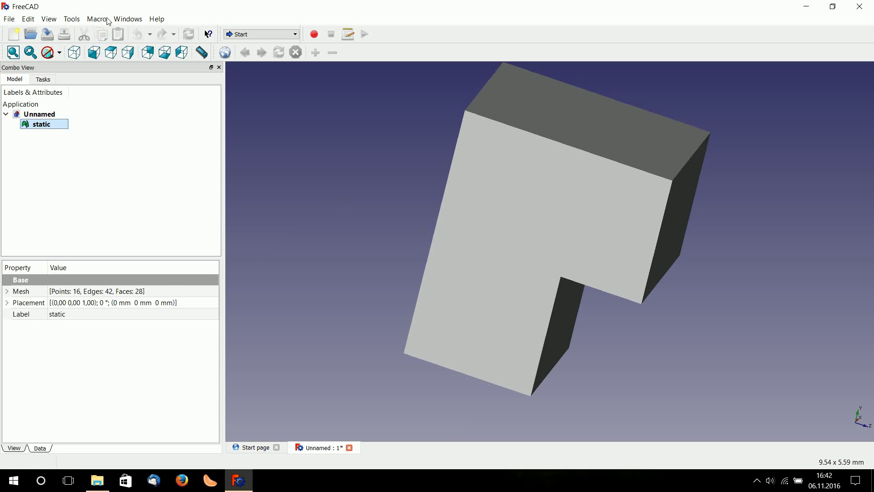
# Step: In the Part workbench, create a shape from the static mesh with the default sewing tolerance
pyautogui.click(245, 35)
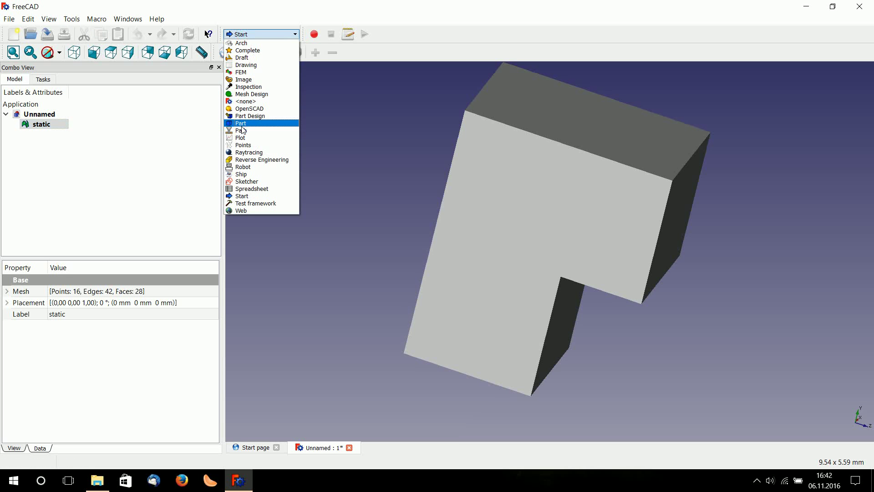
pyautogui.click(243, 124)
pyautogui.click(120, 19)
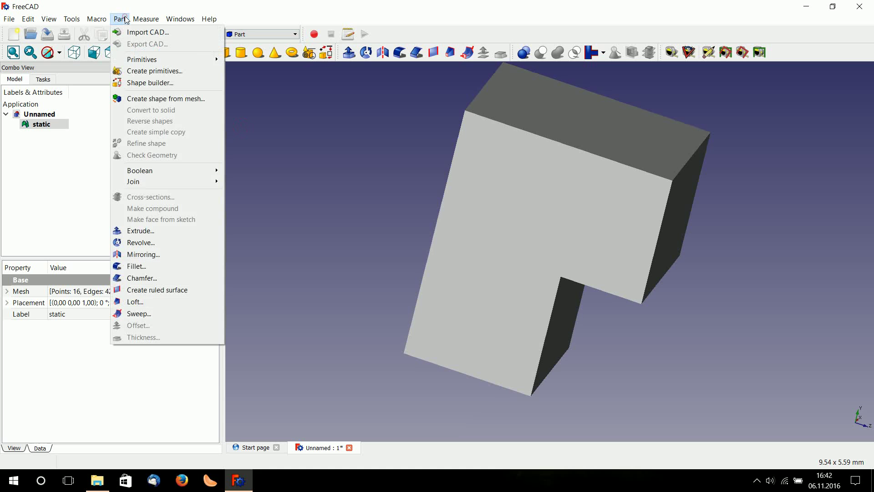
pyautogui.click(143, 98)
pyautogui.click(414, 253)
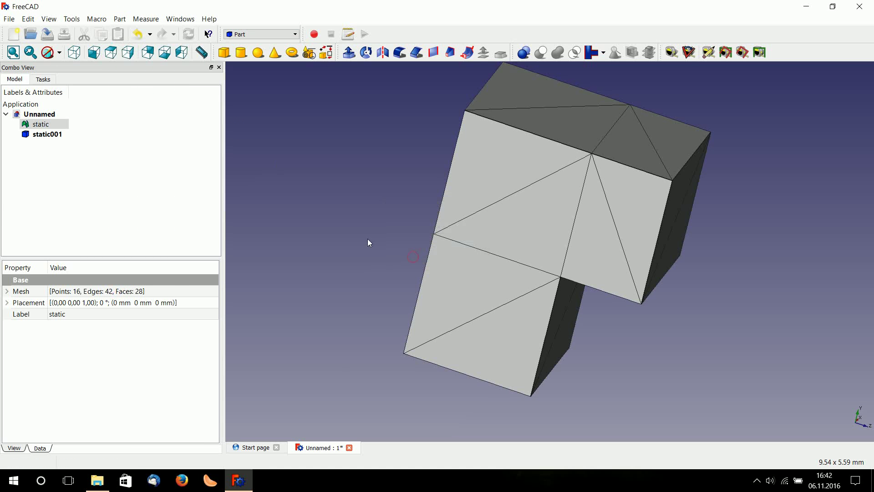
# Step: Convert static001 into a solid, then delete the original static mesh and intermediate shape
pyautogui.click(48, 134)
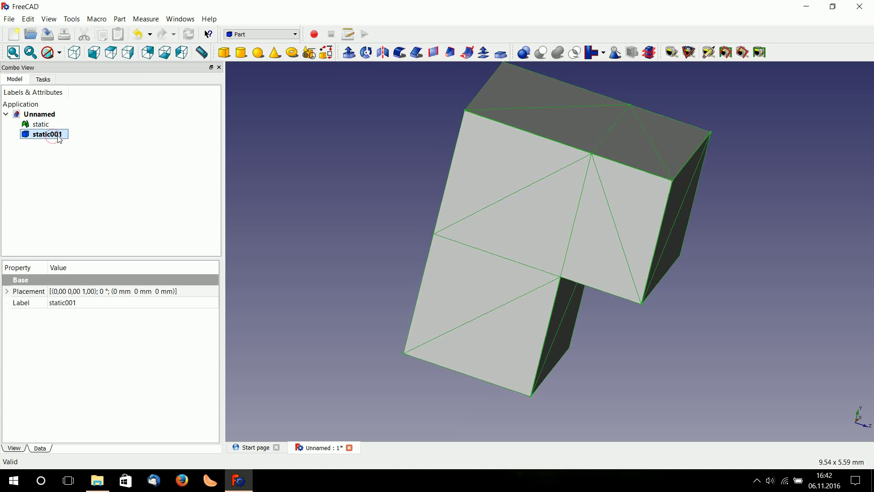
pyautogui.click(119, 19)
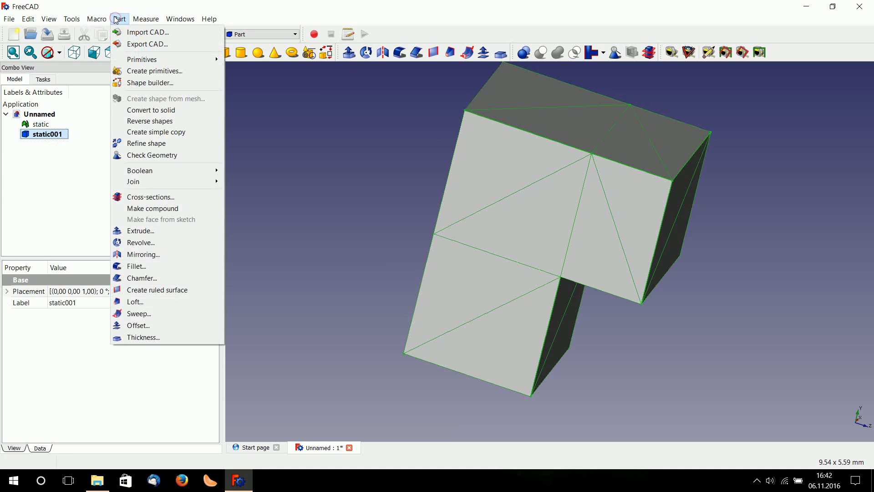
pyautogui.click(154, 110)
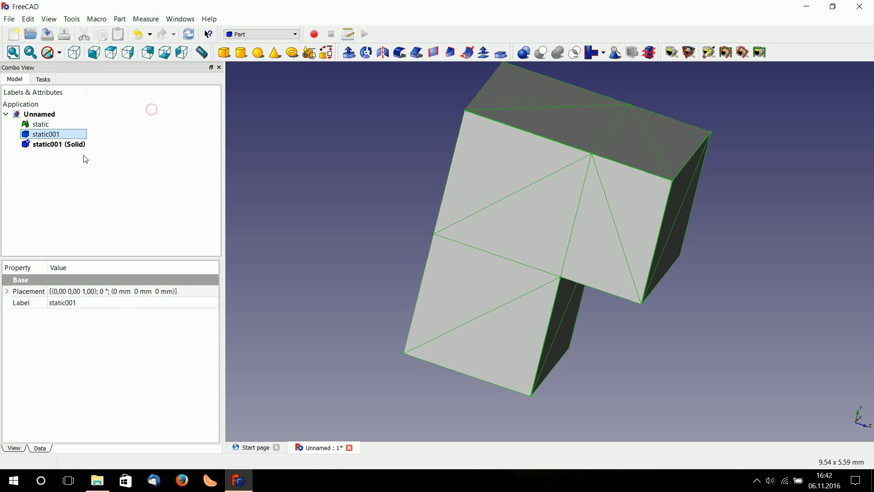
pyautogui.keyDown('ctrl'); pyautogui.click(39, 127); pyautogui.keyUp('ctrl')
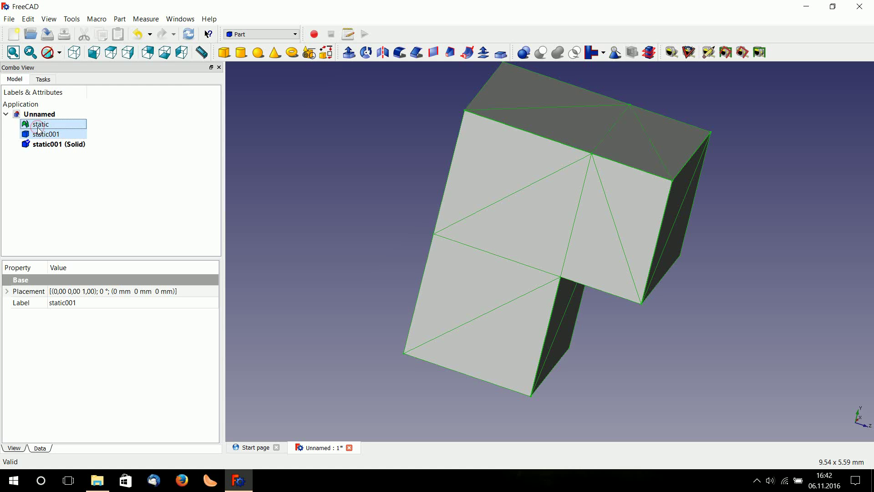
pyautogui.press('Delete')
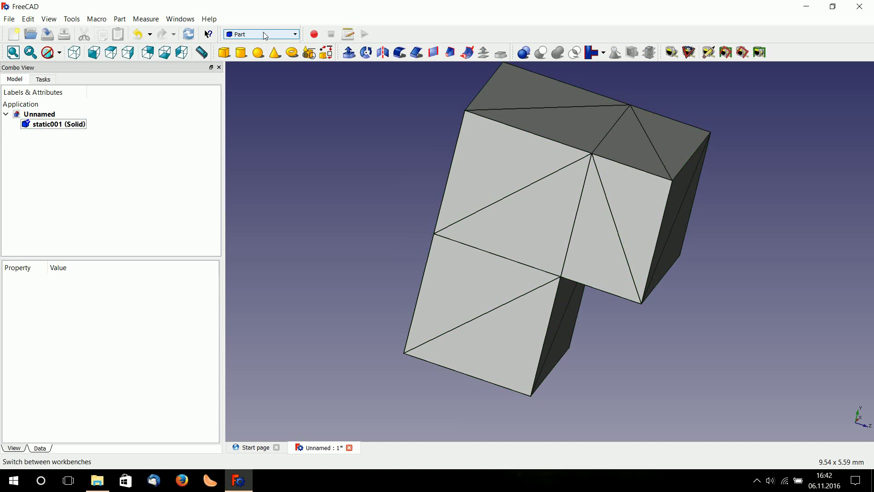
pyautogui.click(266, 36)
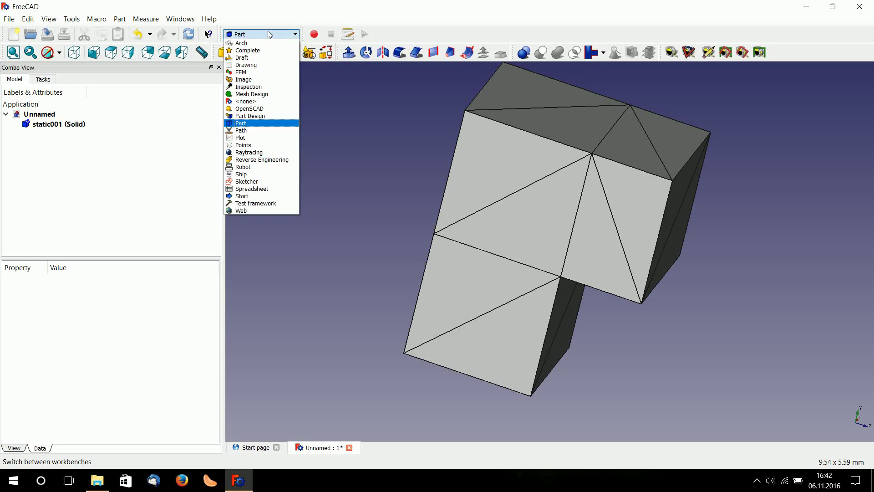
# Step: In the FEM workbench, create a mechanical analysis and assign it Steel-2C10 material
pyautogui.click(248, 73)
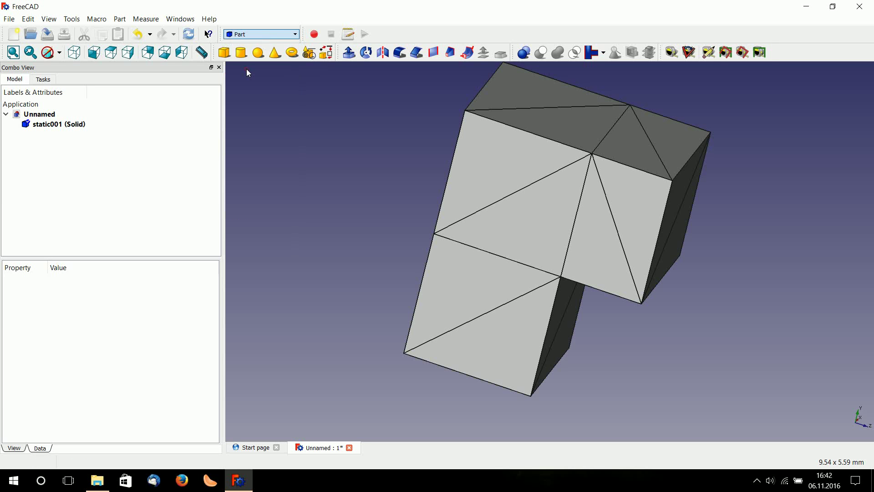
pyautogui.click(121, 19)
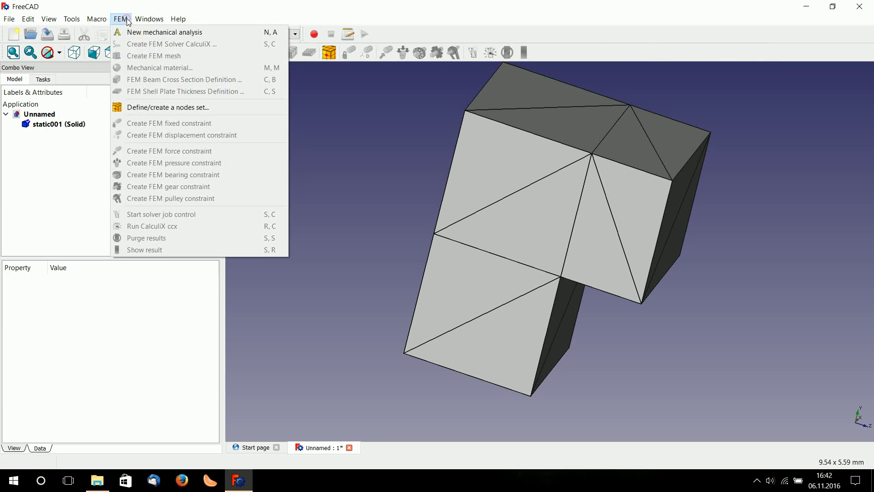
pyautogui.click(136, 31)
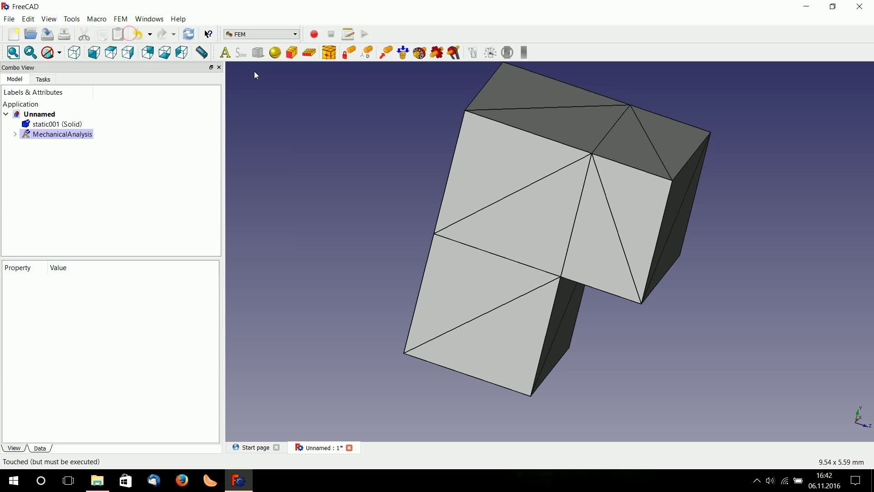
pyautogui.click(278, 53)
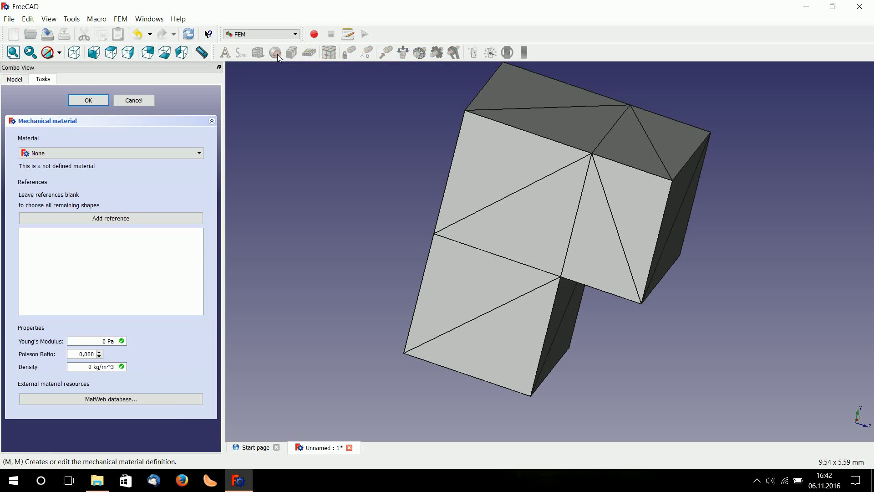
pyautogui.click(89, 152)
pyautogui.scroll(-5, 67, 203)
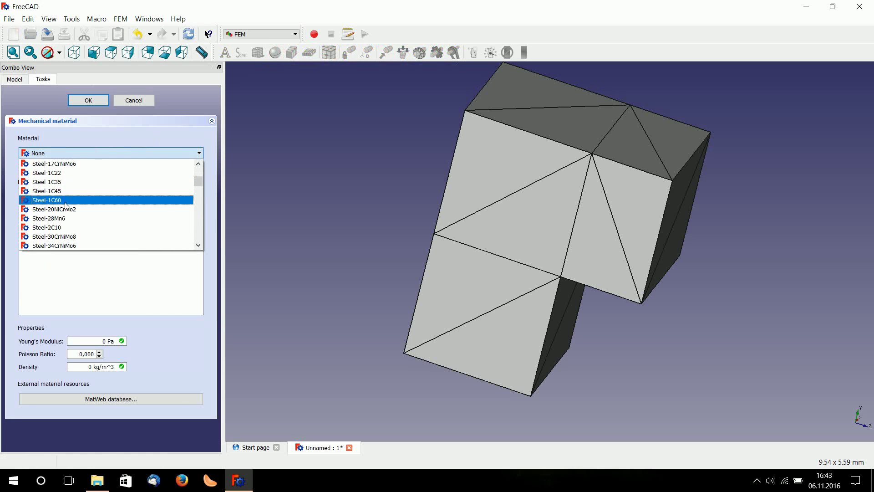
pyautogui.click(66, 200)
pyautogui.click(88, 100)
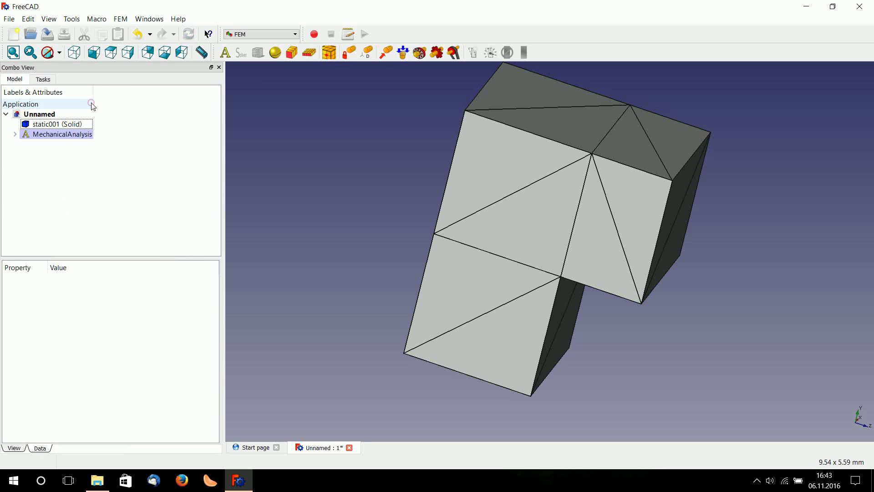
# Step: Add a force constraint on Face11 of the solid
pyautogui.click(384, 58)
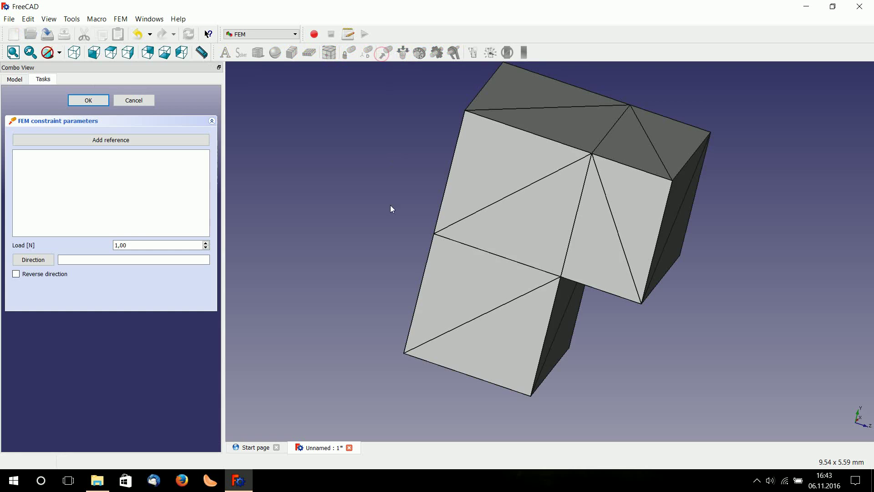
pyautogui.moveTo(389, 205)
pyautogui.mouseDown(button='middle')
pyautogui.moveTo(454, 208)
pyautogui.moveTo(456, 201)
pyautogui.mouseUp(button='middle')
pyautogui.click(457, 201)
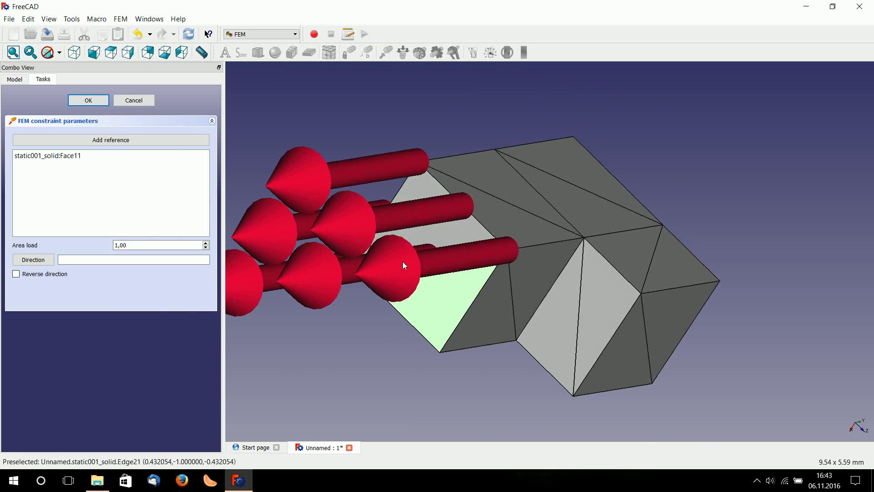
pyautogui.click(438, 303)
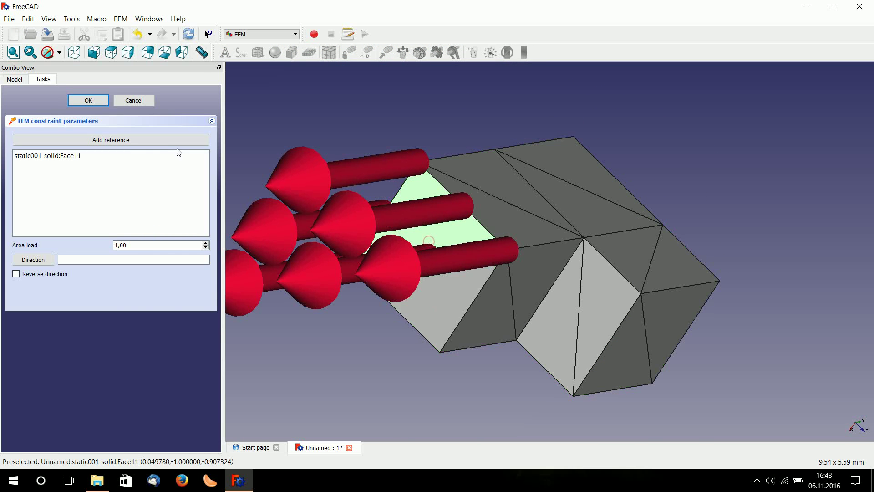
pyautogui.click(89, 100)
# Step: Add a fixed constraint on Face22 and Face21 at the opposite end
pyautogui.moveTo(673, 138); pyautogui.dragTo(526, 223, button='middle')
pyautogui.click(348, 52)
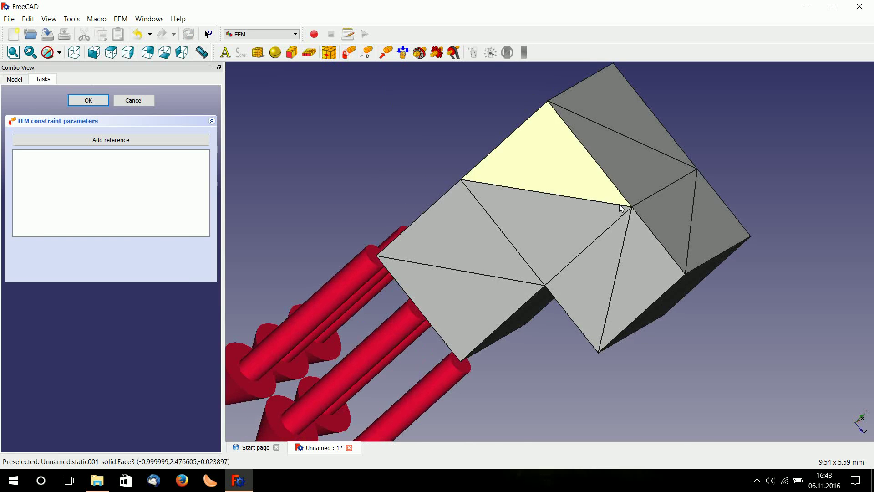
pyautogui.moveTo(569, 159); pyautogui.dragTo(631, 190, button='middle')
pyautogui.click(665, 226)
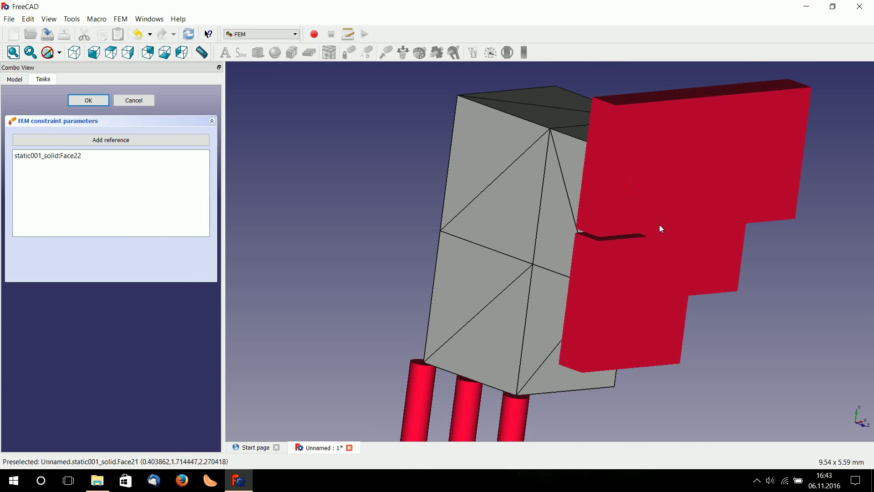
pyautogui.moveTo(659, 228); pyautogui.dragTo(610, 217, button='middle')
pyautogui.click(612, 228)
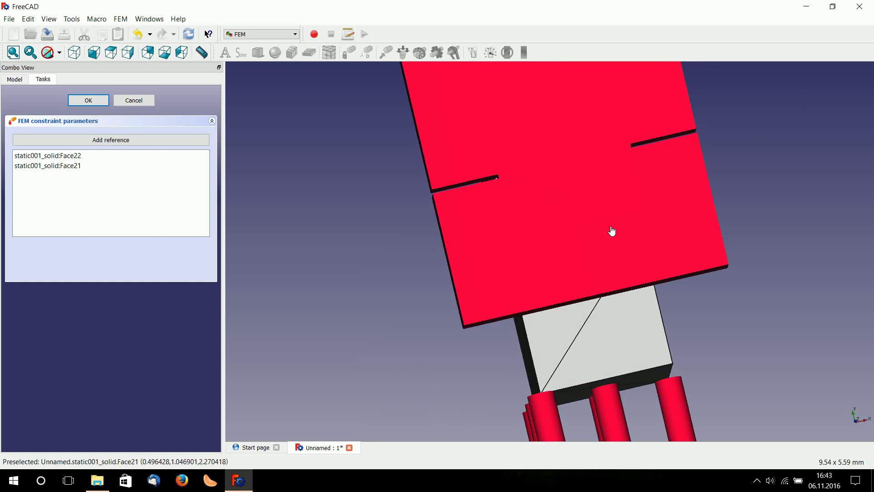
# Step: Confirm the fixed constraint and mesh static001 (Solid) with maximum element size 0,50
pyautogui.click(106, 100)
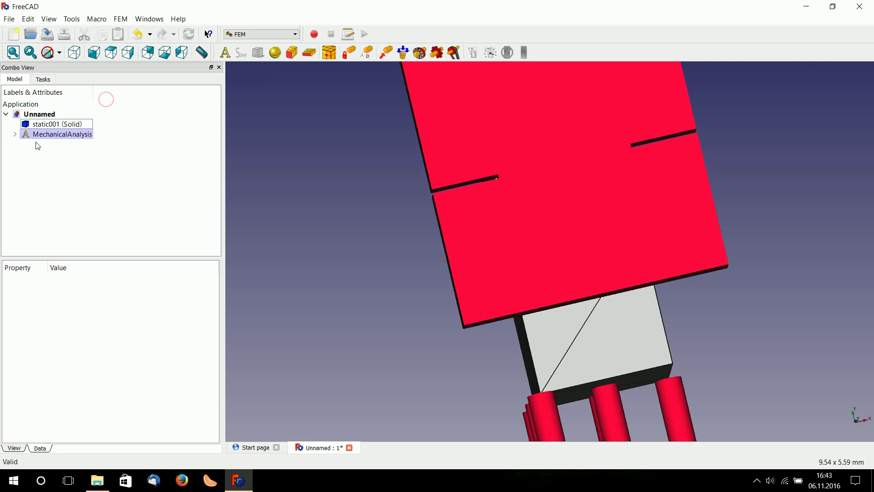
pyautogui.click(15, 135)
pyautogui.moveTo(326, 143); pyautogui.dragTo(306, 74, button='middle')
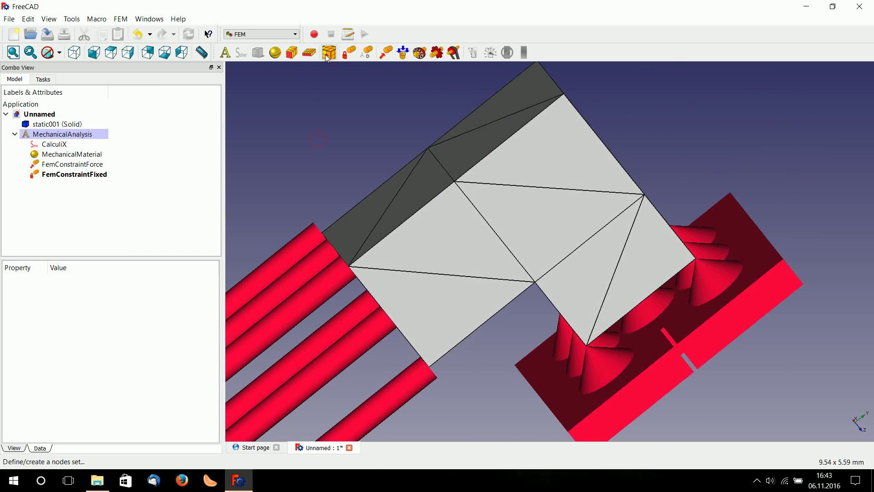
pyautogui.click(56, 124)
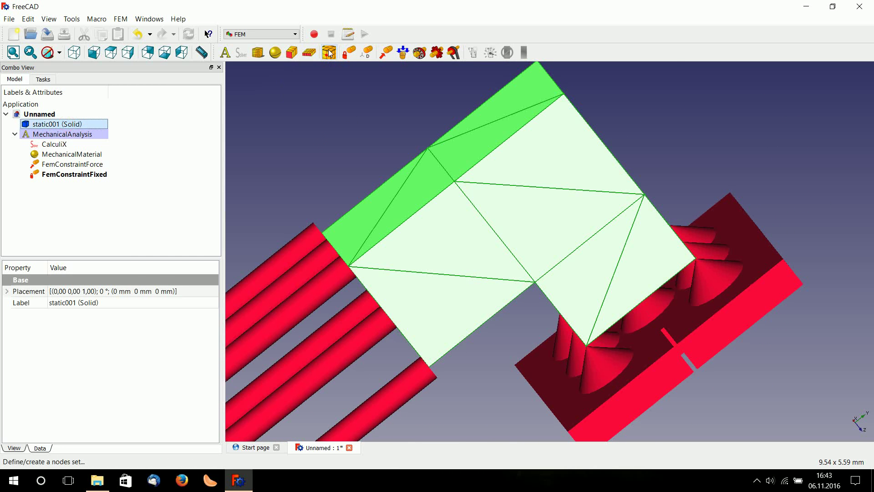
pyautogui.click(258, 52)
pyautogui.click(127, 139)
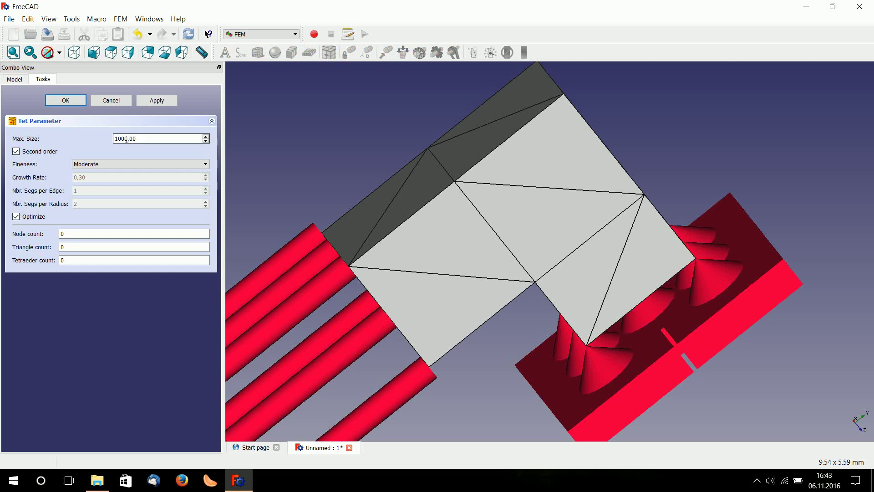
pyautogui.press('BackSpace')
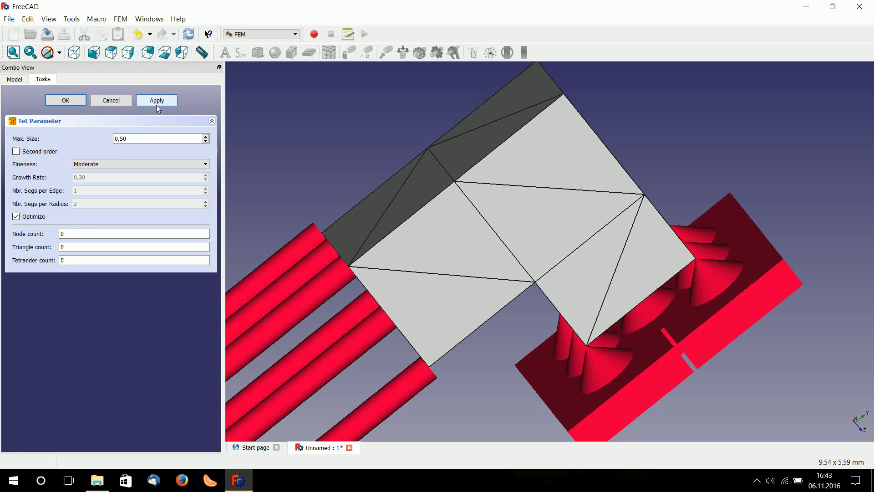
pyautogui.click(68, 101)
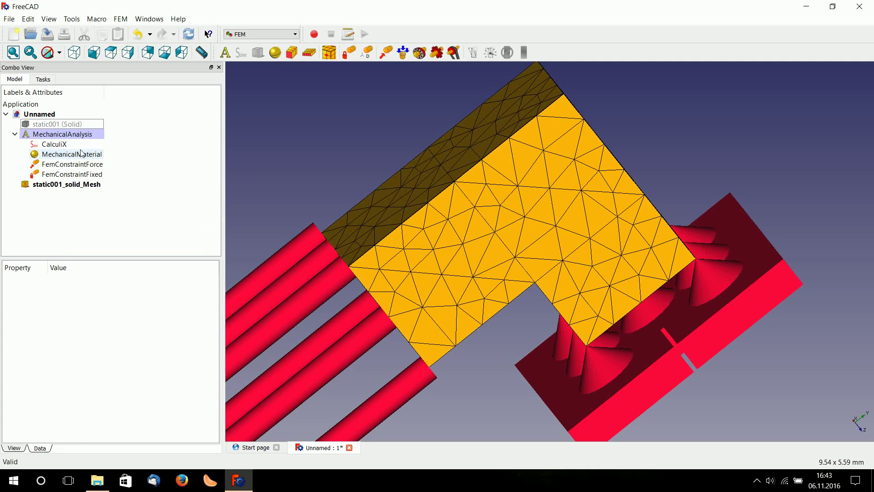
# Step: Refine the mesh max size to 0,20, then 0,15, and move it into MechanicalAnalysis
pyautogui.doubleClick(72, 183)
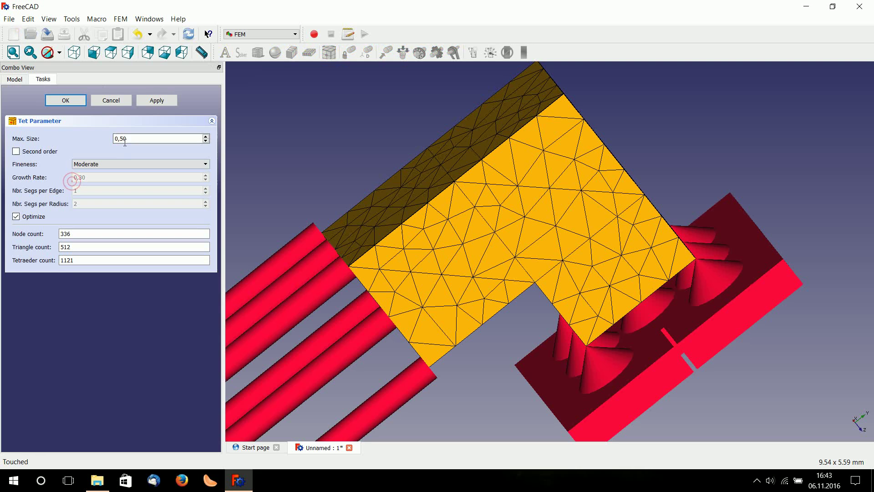
pyautogui.click(123, 139)
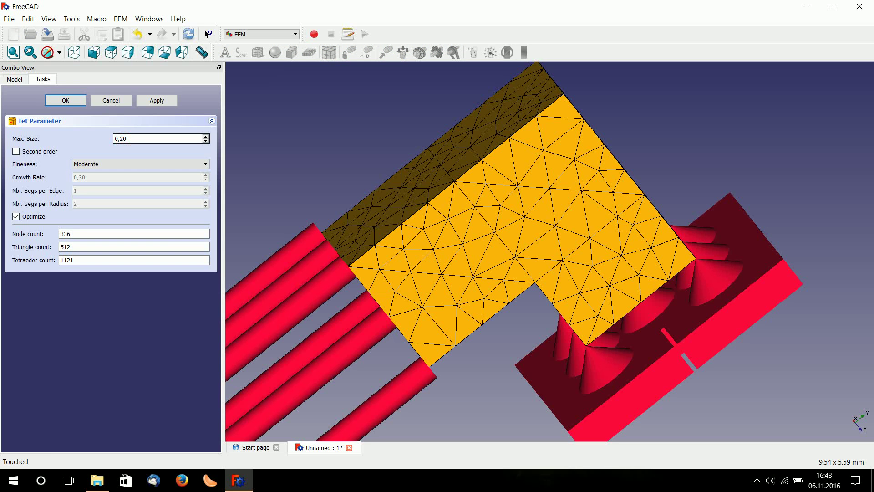
pyautogui.click(70, 102)
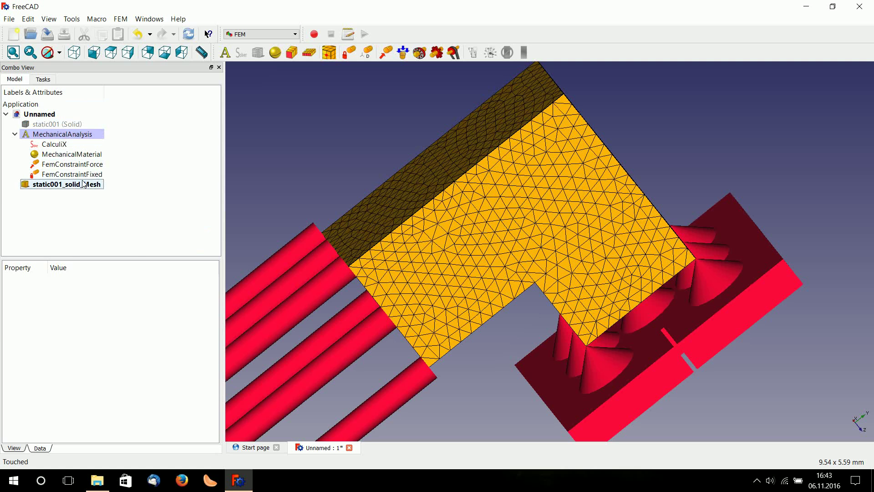
pyautogui.doubleClick(82, 189)
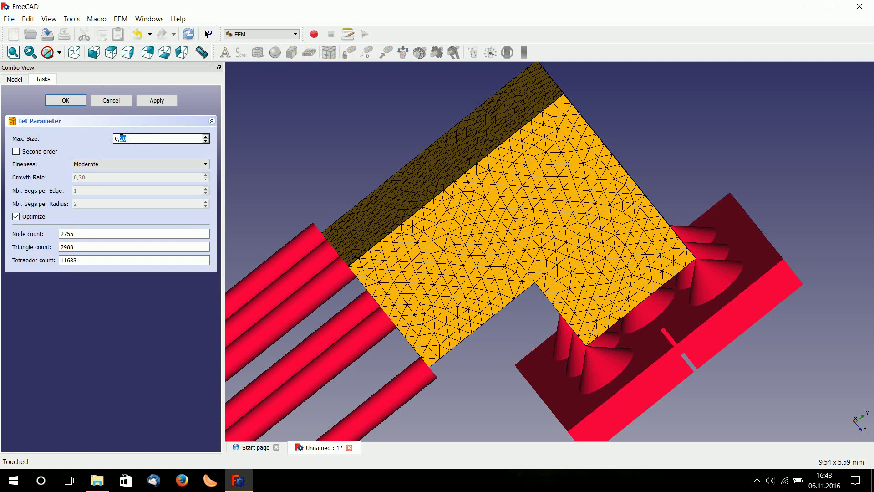
pyautogui.write('15')
pyautogui.click(73, 101)
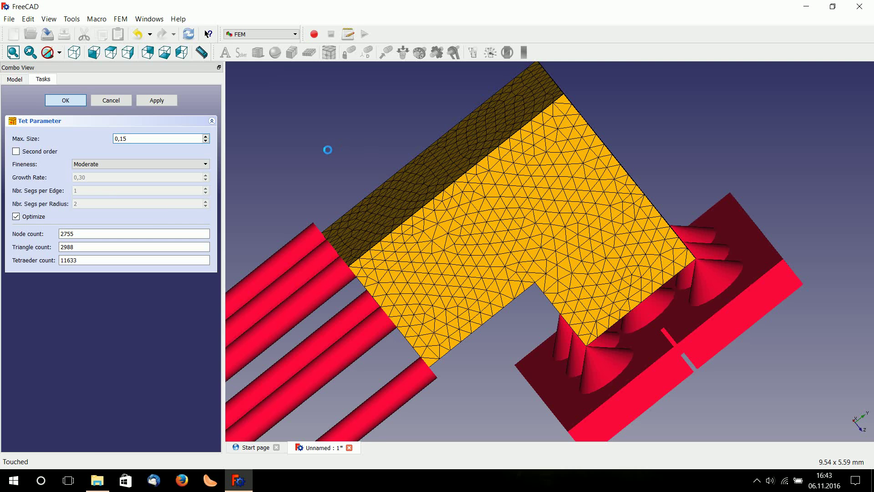
pyautogui.moveTo(79, 185); pyautogui.dragTo(67, 134)
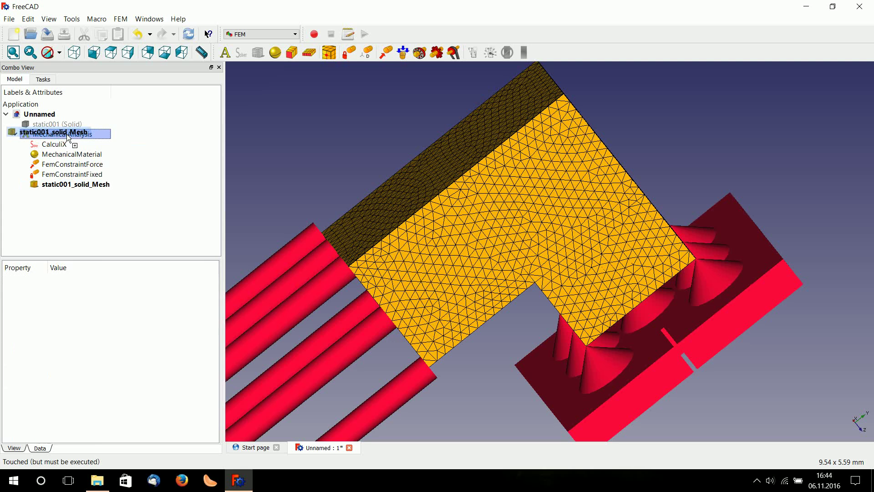
# Step: In the CalculiX solver settings, set the working directory to Desktop\Static_01 and write the .inp file
pyautogui.rightClick(67, 134)
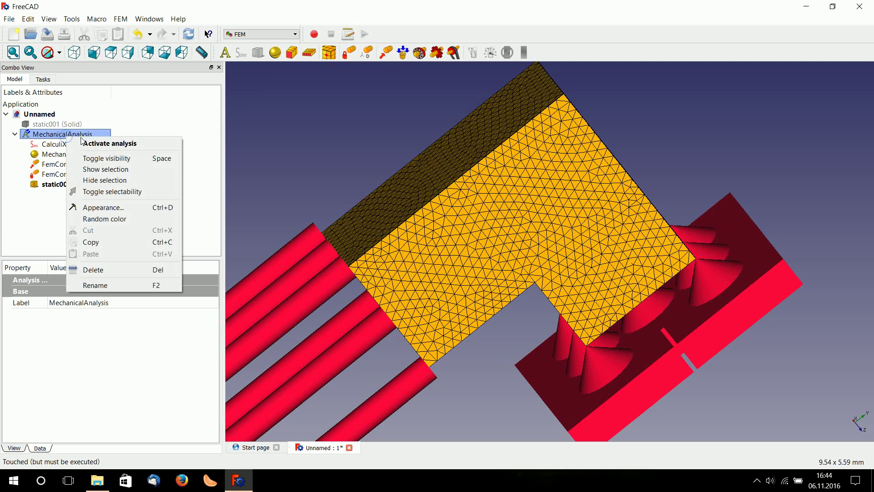
pyautogui.click(53, 144)
pyautogui.doubleClick(53, 145)
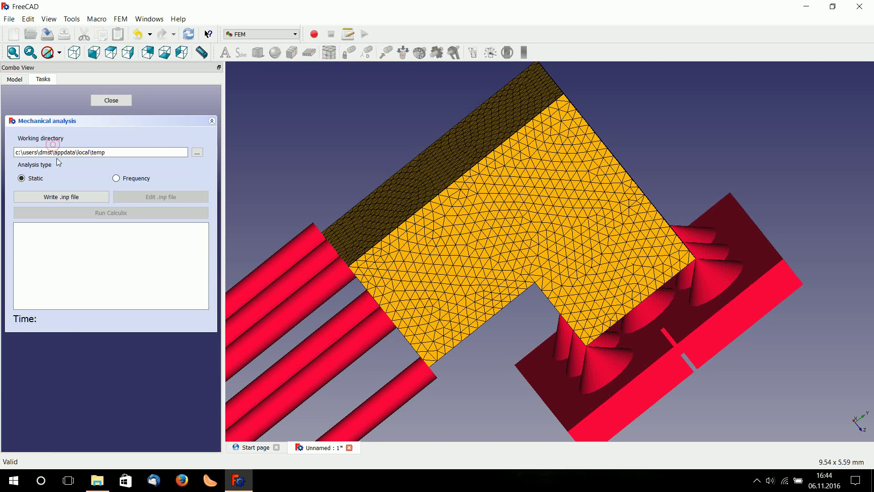
pyautogui.click(197, 152)
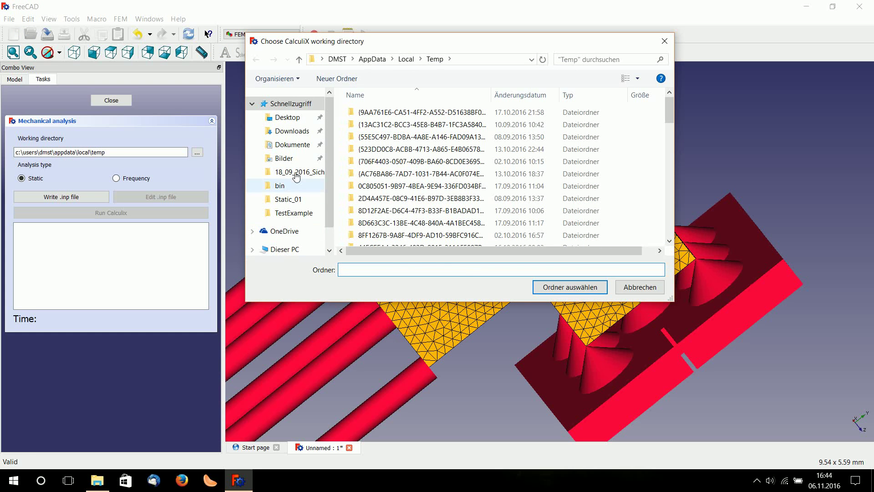
pyautogui.click(290, 118)
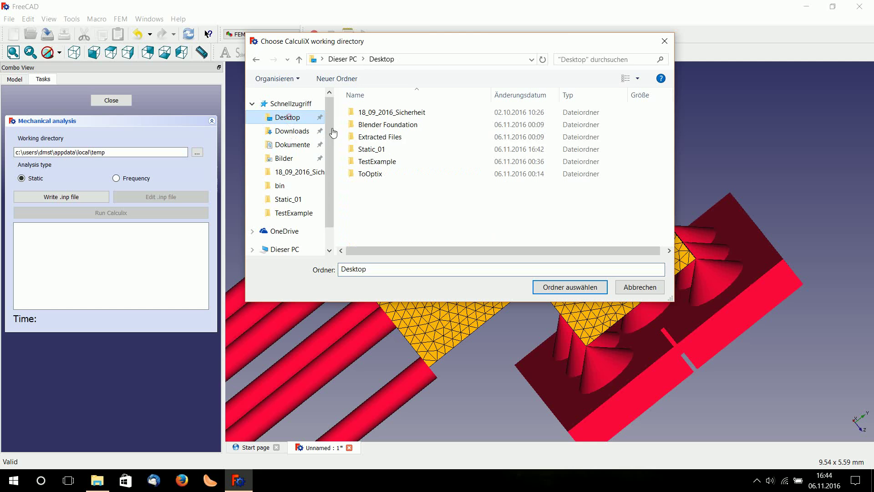
pyautogui.doubleClick(377, 148)
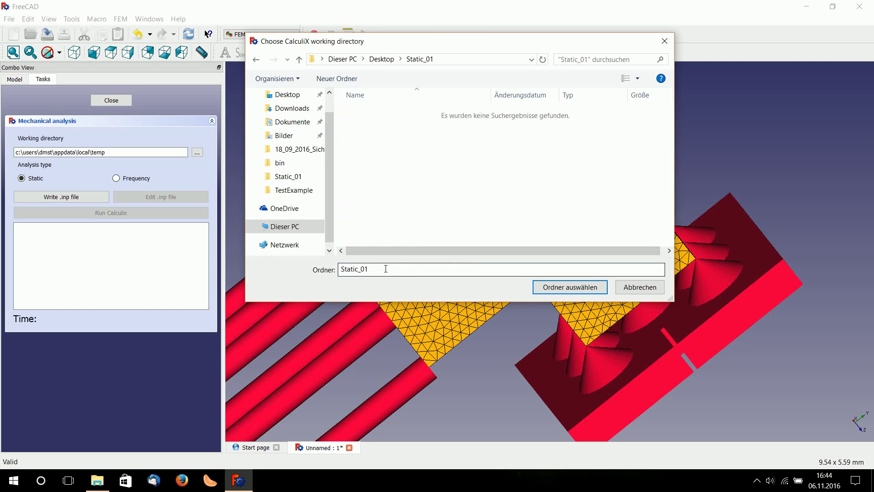
pyautogui.click(559, 289)
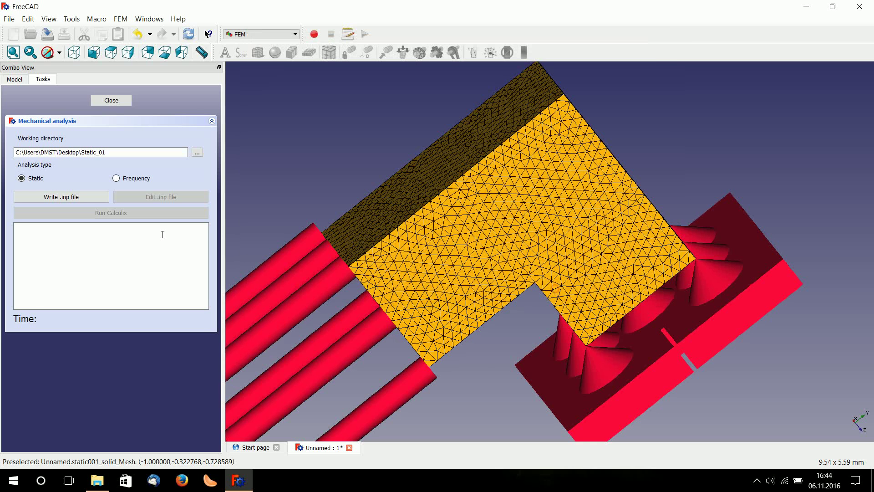
pyautogui.click(67, 196)
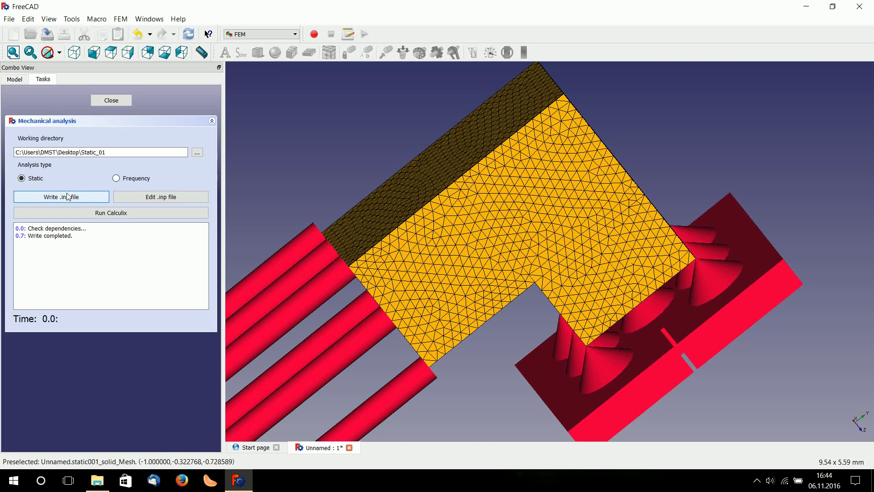
pyautogui.click(804, 6)
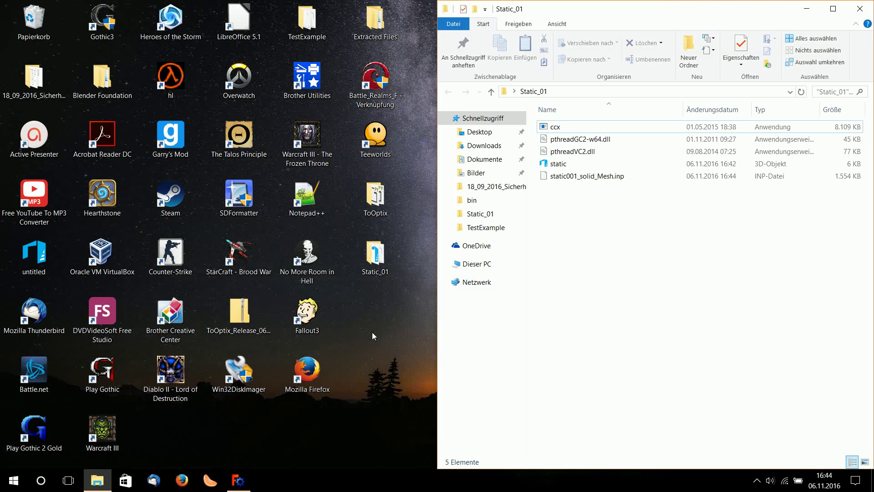
# Step: Launch Blender 2.78 from the Blender Foundation folder on the desktop
pyautogui.moveTo(375, 337); pyautogui.dragTo(397, 103)
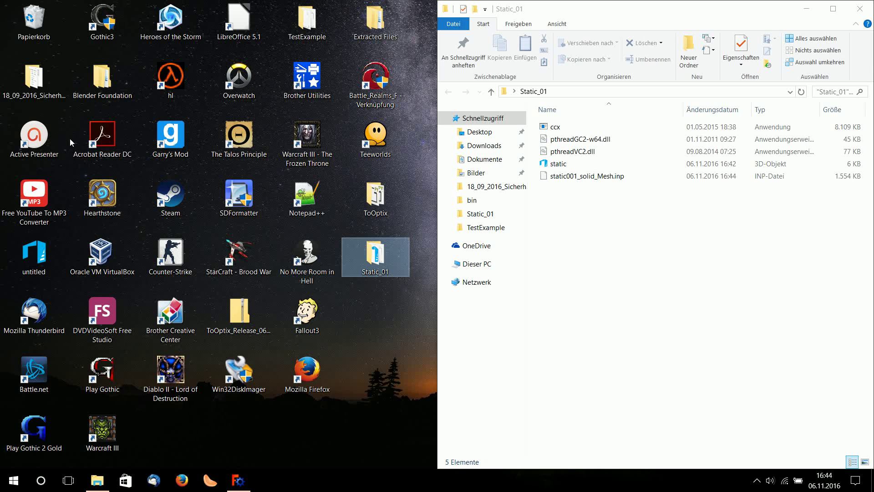
pyautogui.doubleClick(88, 84)
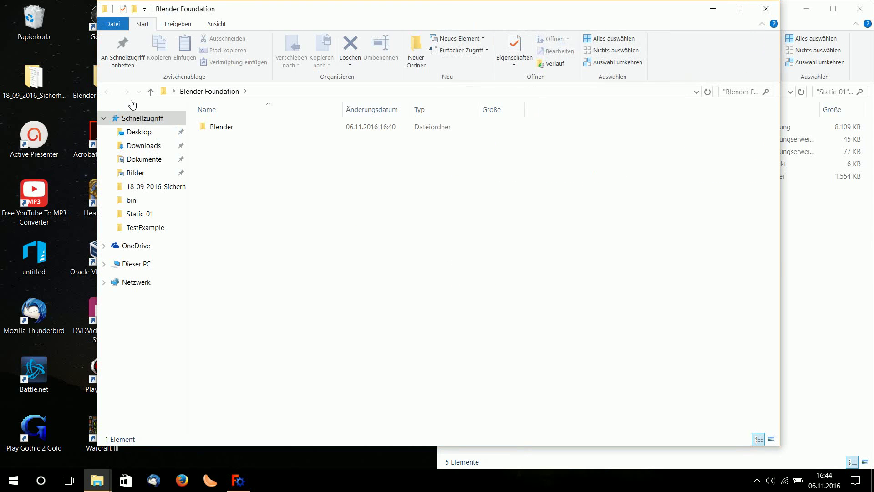
pyautogui.doubleClick(268, 129)
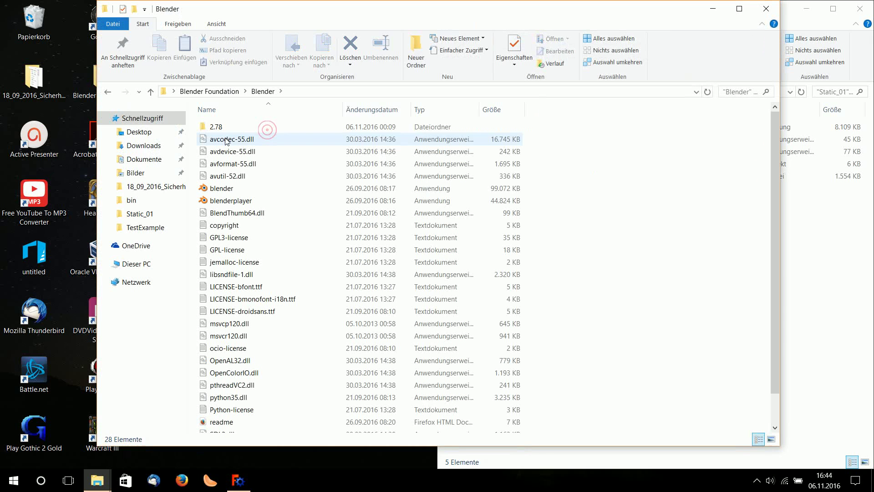
pyautogui.doubleClick(230, 192)
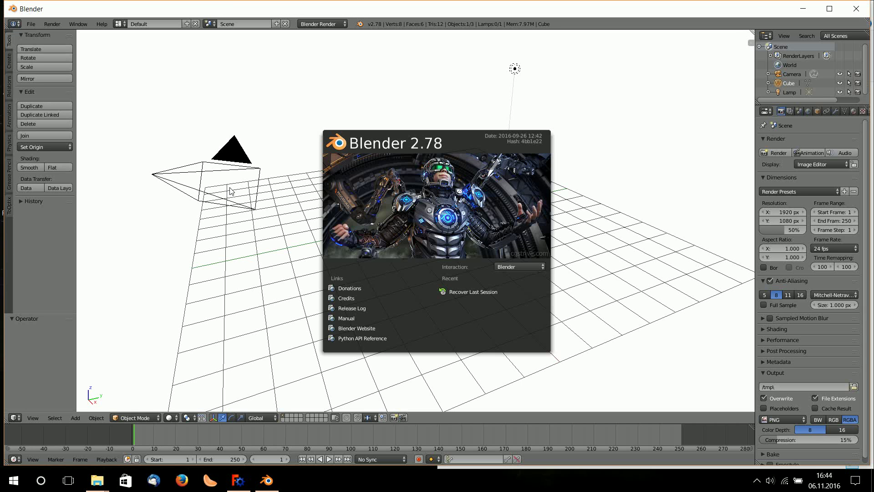
# Step: Dismiss the splash screen and show the ToOptix panel in a widened tool shelf
pyautogui.click(195, 253)
pyautogui.click(9, 206)
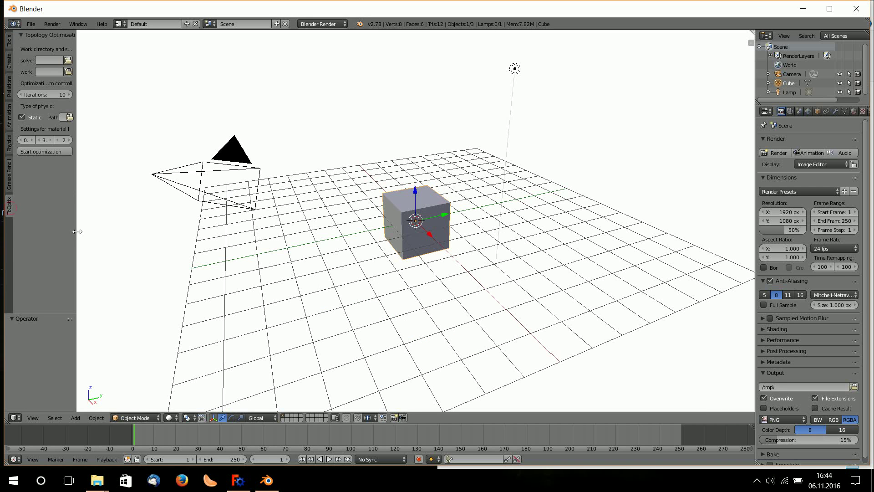
pyautogui.moveTo(204, 235); pyautogui.dragTo(210, 236)
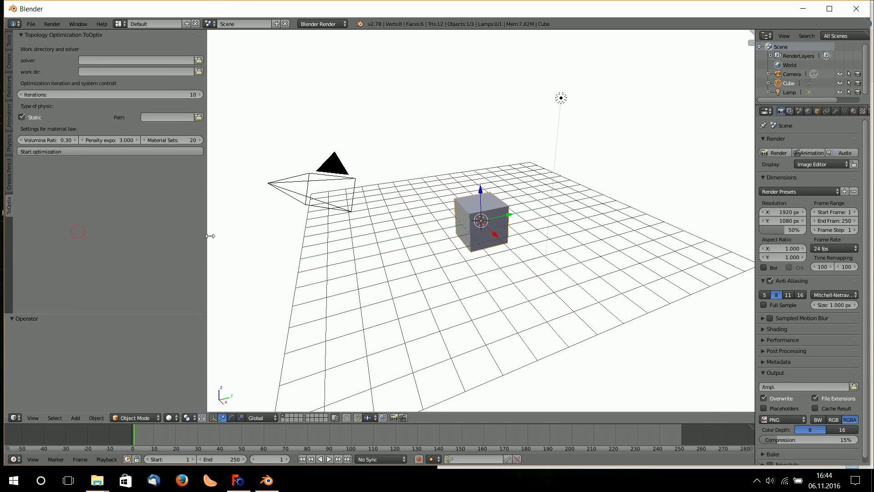
# Step: Delete the default cube, leaving only the camera and lamp
pyautogui.press('x')
pyautogui.click(461, 238)
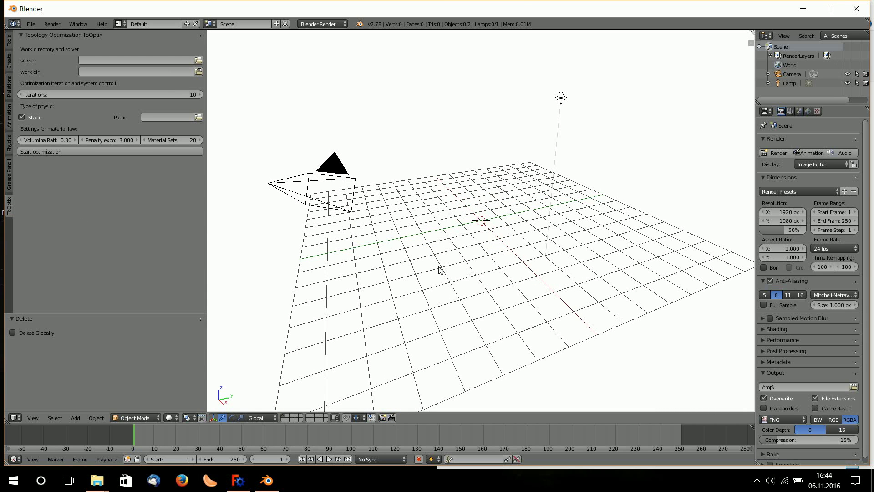
pyautogui.click(99, 480)
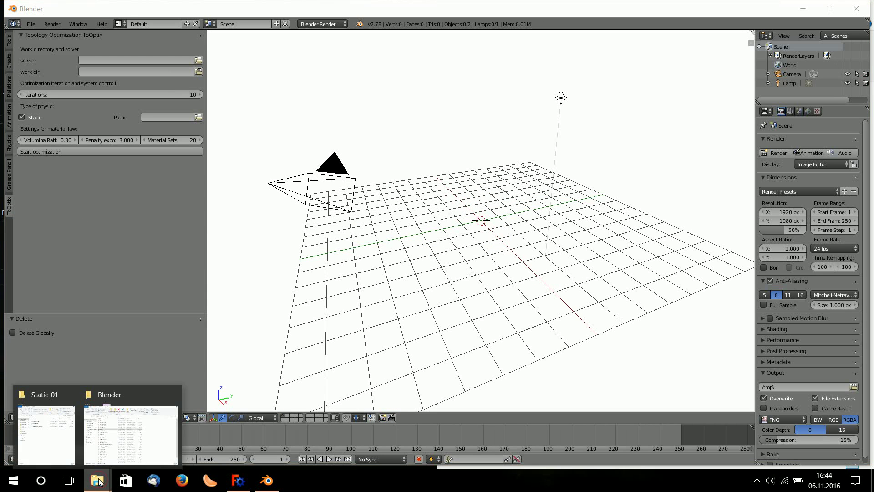
# Step: Open static.stl from the Static_01 folder in Notepad++ to inspect its text
pyautogui.click(62, 446)
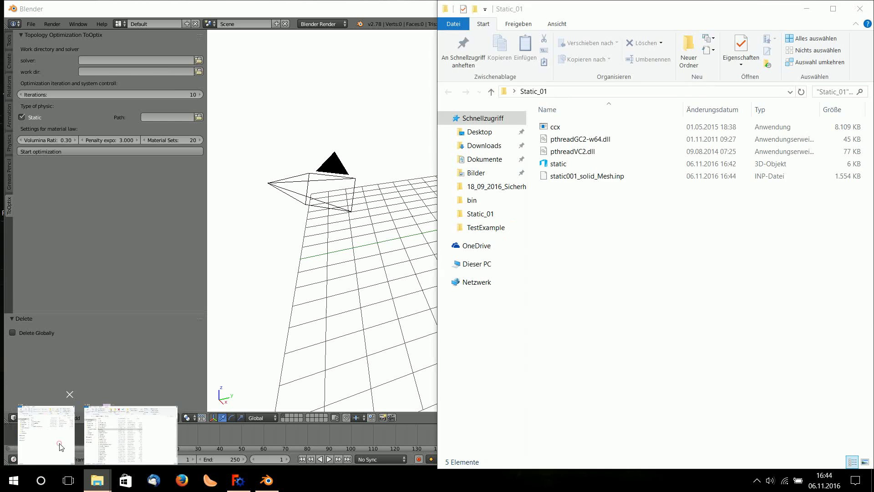
pyautogui.click(571, 165)
pyautogui.rightClick(571, 165)
pyautogui.click(617, 222)
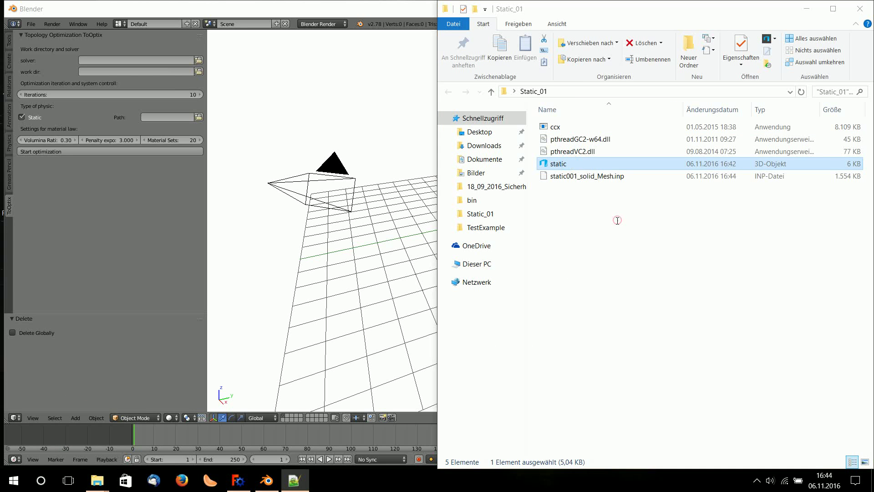
pyautogui.click(492, 177)
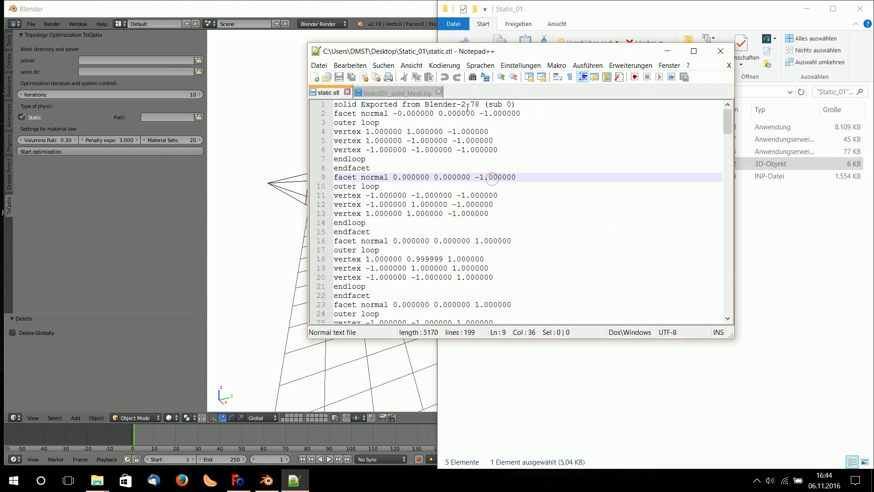
# Step: Close the static.stl and .inp tabs and exit Notepad++
pyautogui.click(346, 92)
pyautogui.click(395, 92)
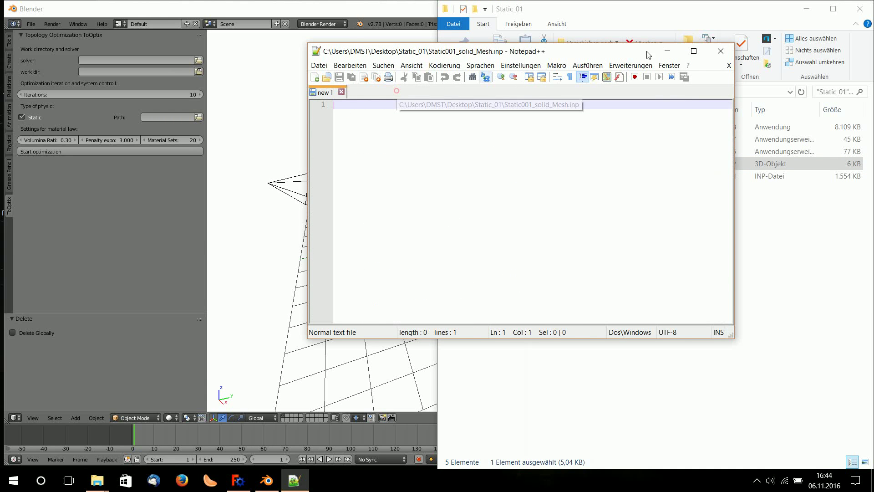
pyautogui.click(719, 51)
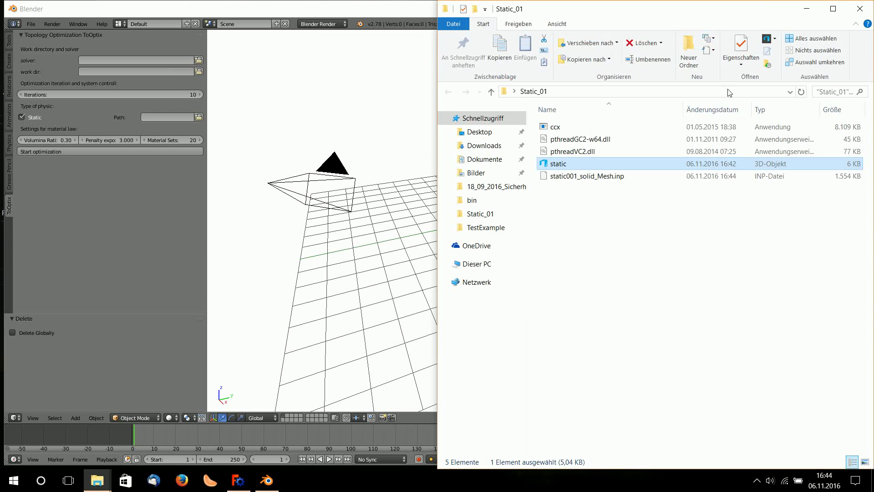
pyautogui.click(603, 272)
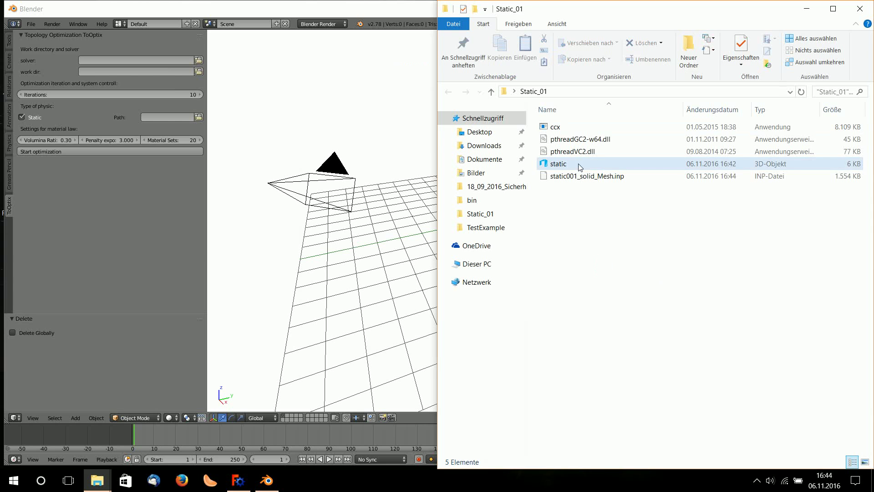
# Step: Open static001_solid_Mesh.inp in Notepad++ and find the *DENSITY entry
pyautogui.rightClick(582, 178)
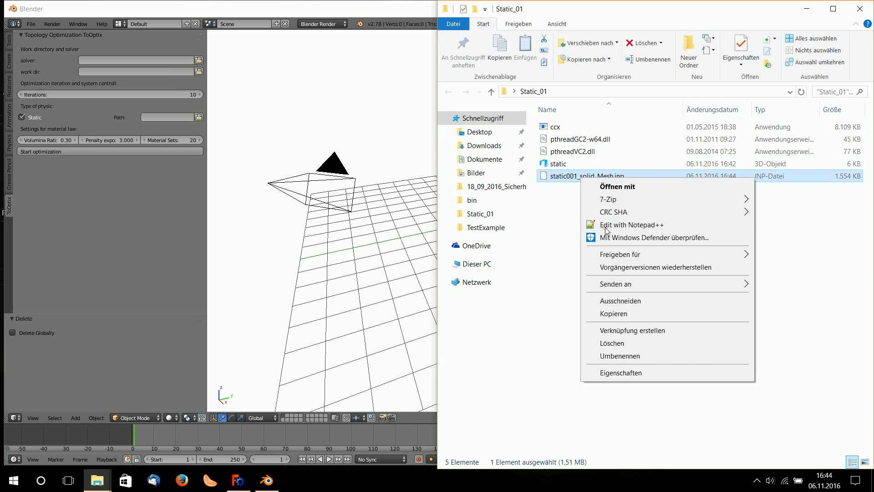
pyautogui.click(606, 224)
pyautogui.doubleClick(526, 181)
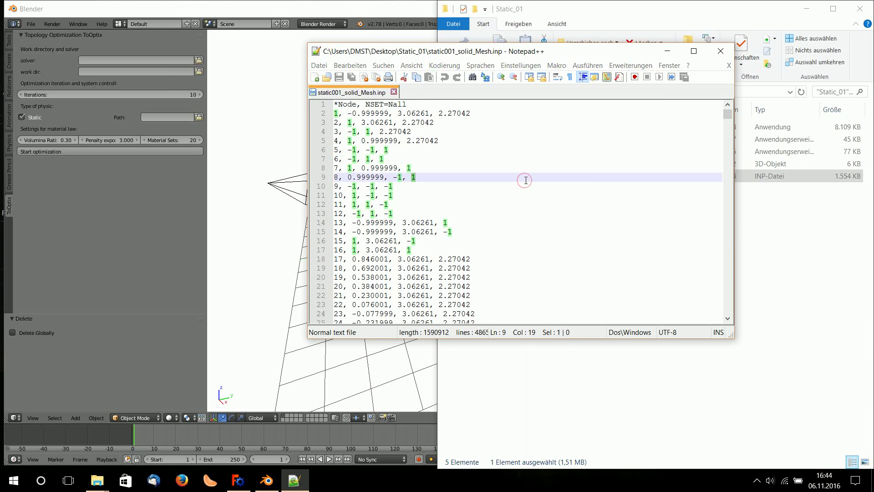
pyautogui.hotkey('ctrl', 'f')
pyautogui.write('*')
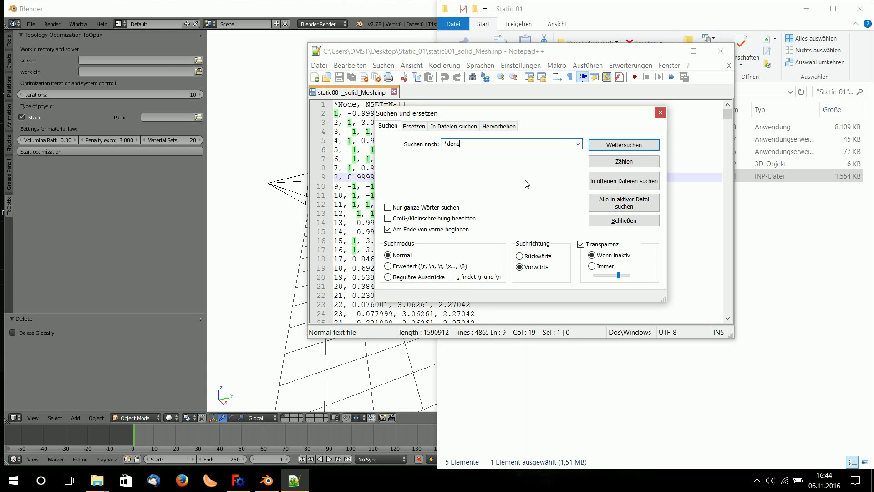
pyautogui.write('densty')
pyautogui.press('Return')
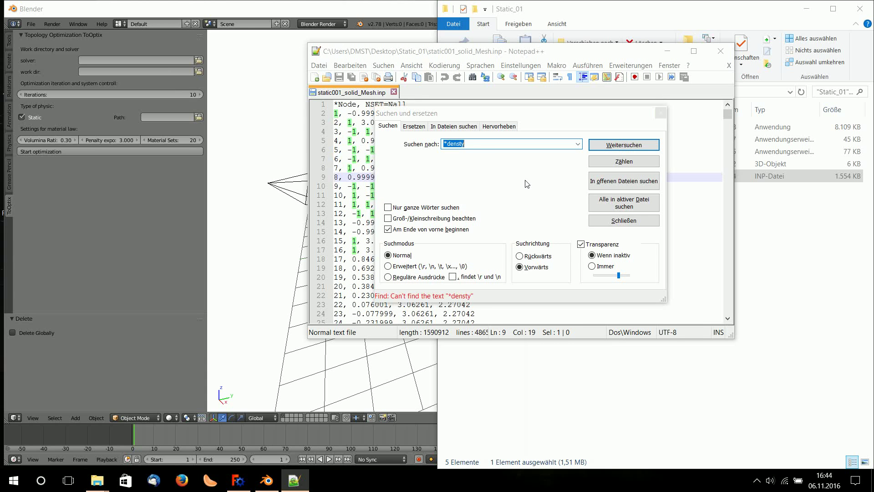
pyautogui.write('density')
pyautogui.press('Return')
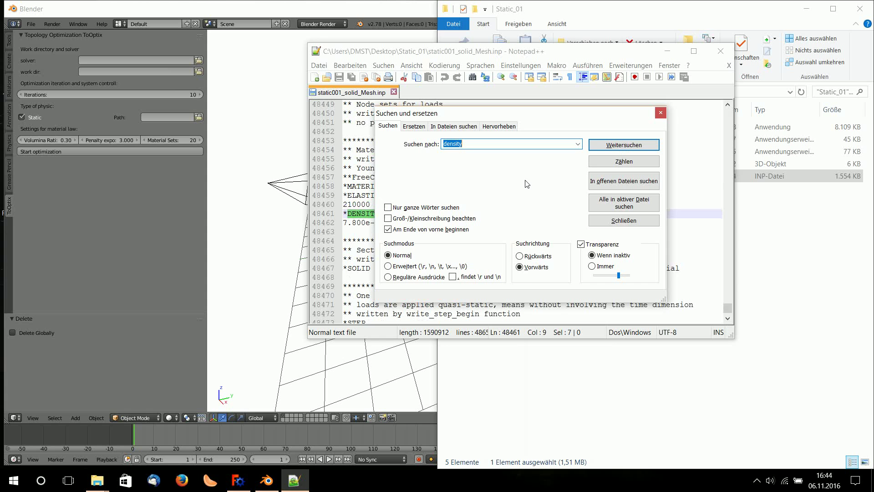
# Step: Change the density from 7.800e-09 to 7.800 and close Notepad++
pyautogui.moveTo(523, 113); pyautogui.dragTo(730, 125)
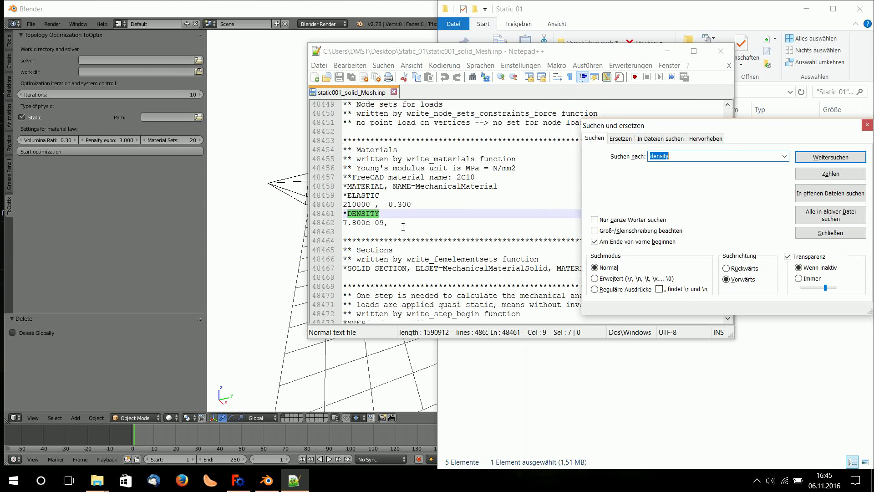
pyautogui.moveTo(386, 223); pyautogui.dragTo(367, 222)
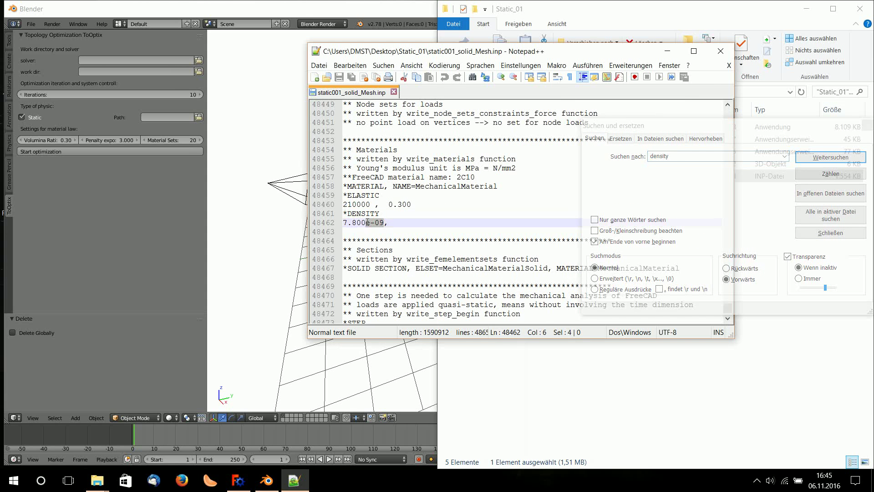
pyautogui.press('Delete')
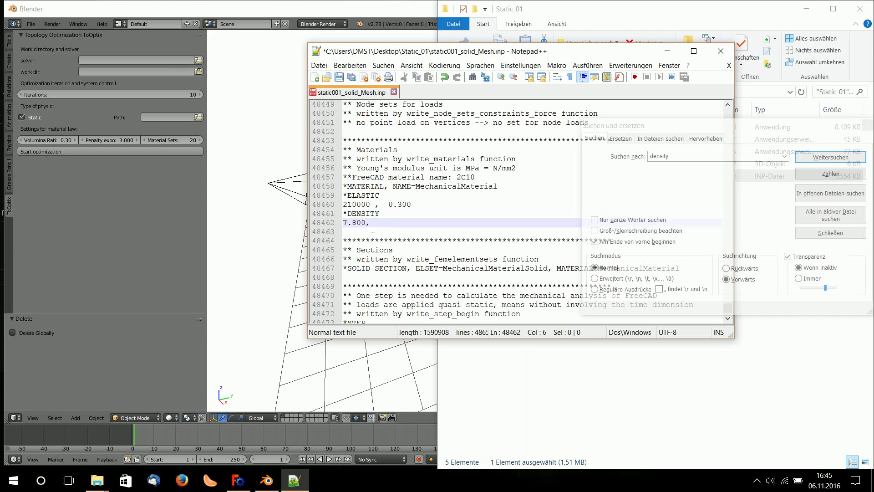
pyautogui.moveTo(411, 241); pyautogui.dragTo(410, 233)
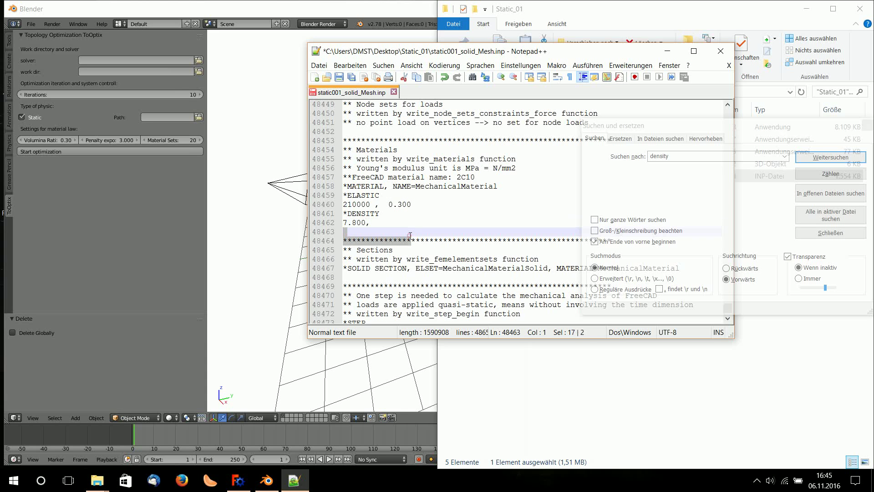
pyautogui.click(722, 55)
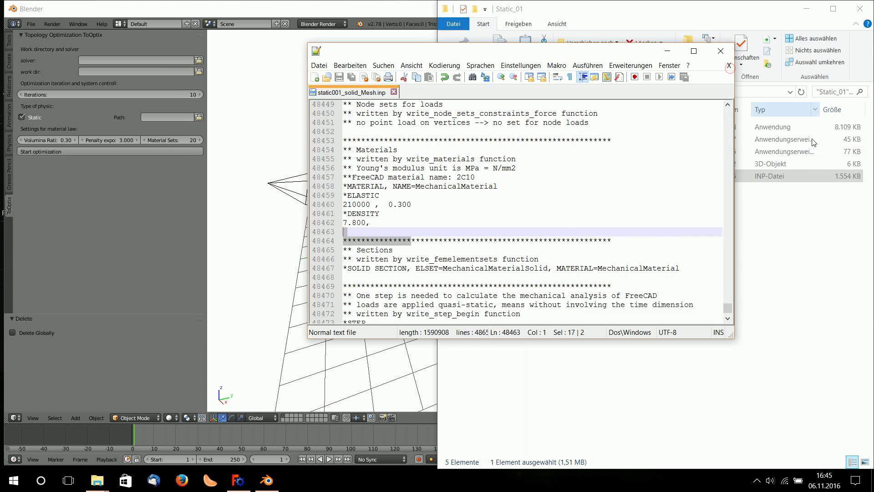
# Step: Set the ToOptix solver to ccx.exe in Desktop\Static_01
pyautogui.click(67, 245)
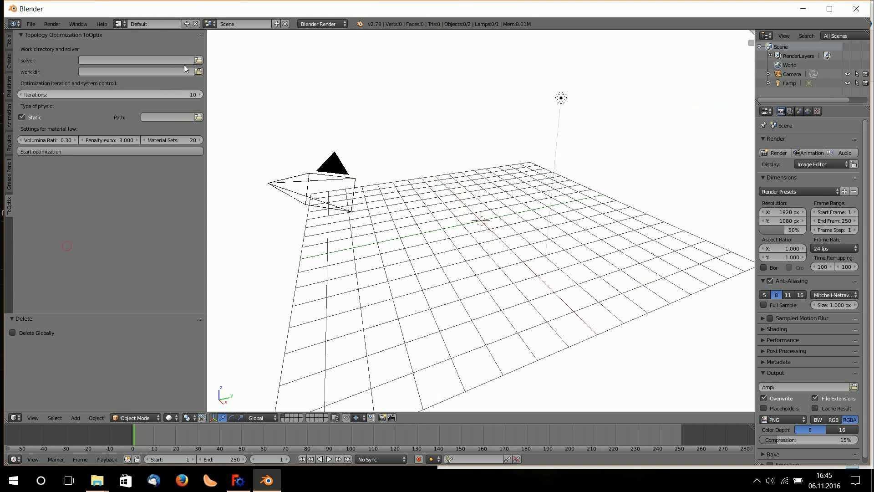
pyautogui.click(201, 60)
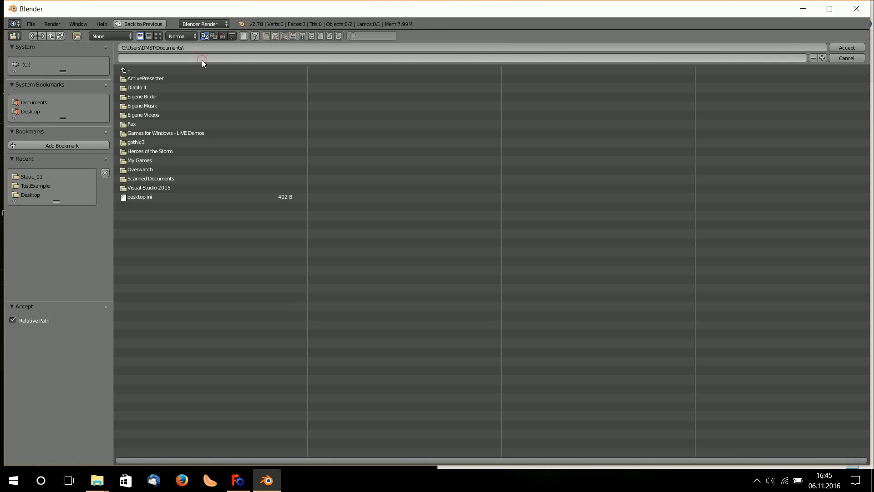
pyautogui.click(30, 111)
pyautogui.click(147, 106)
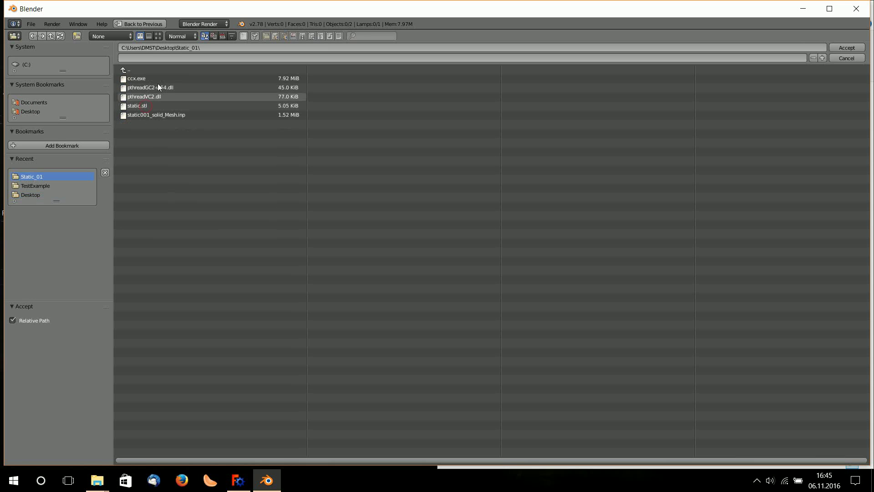
pyautogui.doubleClick(154, 79)
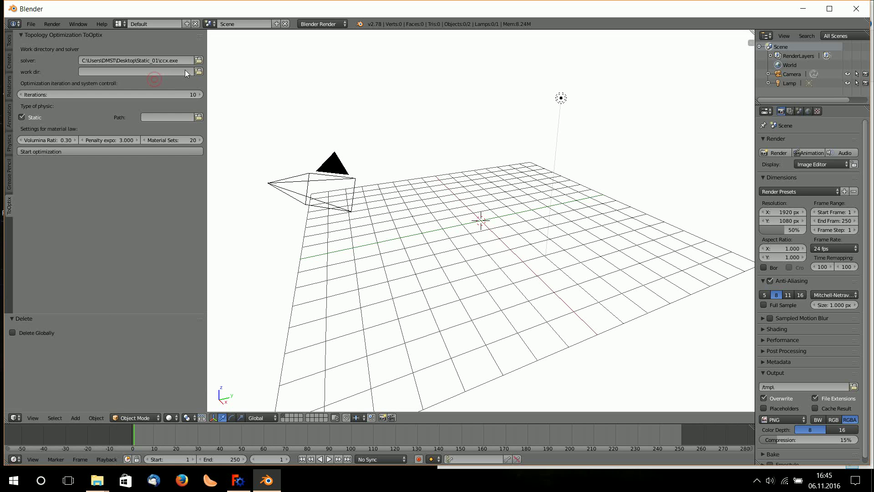
# Step: Set the ToOptix work directory to Desktop\Static_01
pyautogui.click(46, 117)
pyautogui.click(32, 112)
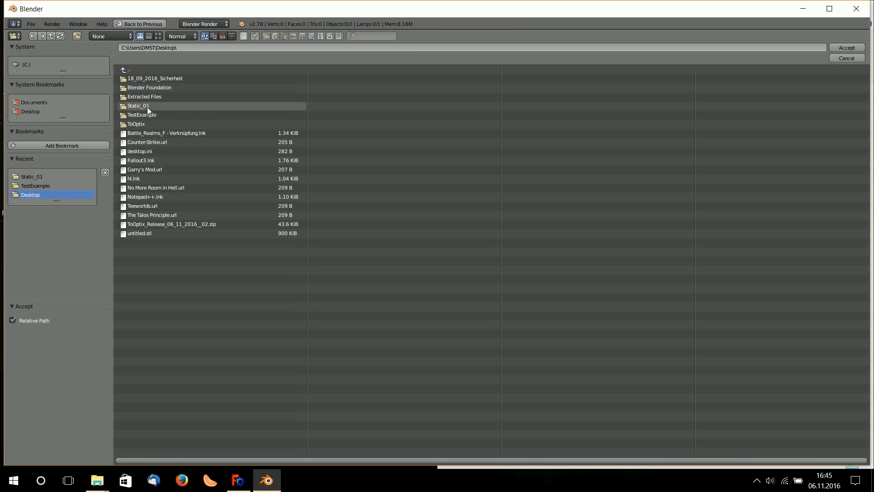
pyautogui.click(147, 107)
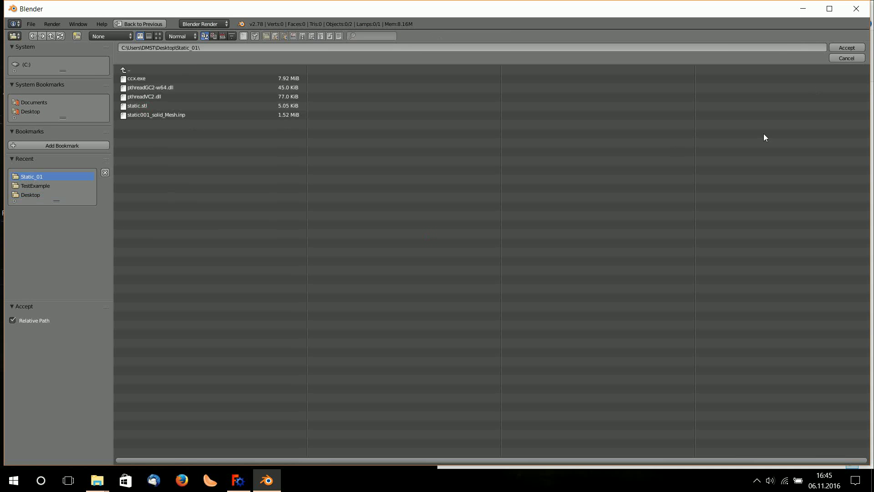
pyautogui.click(847, 48)
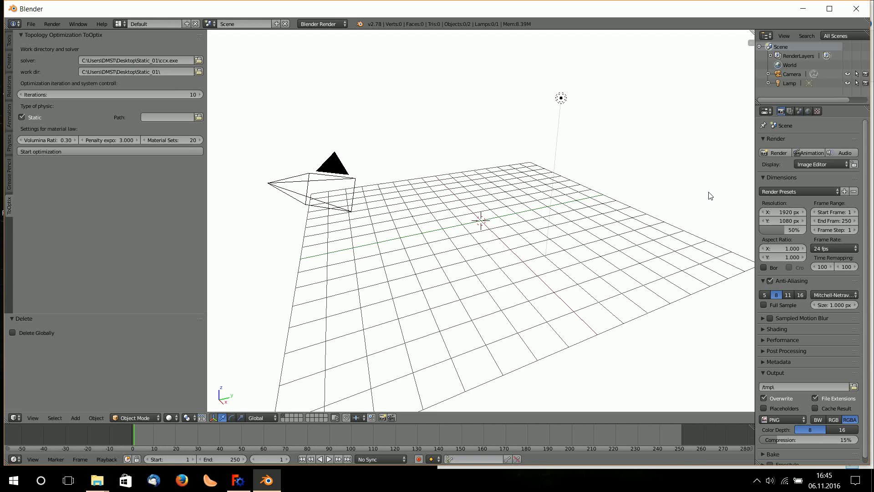
# Step: Set the ToOptix path to static001_solid_Mesh.inp
pyautogui.click(198, 117)
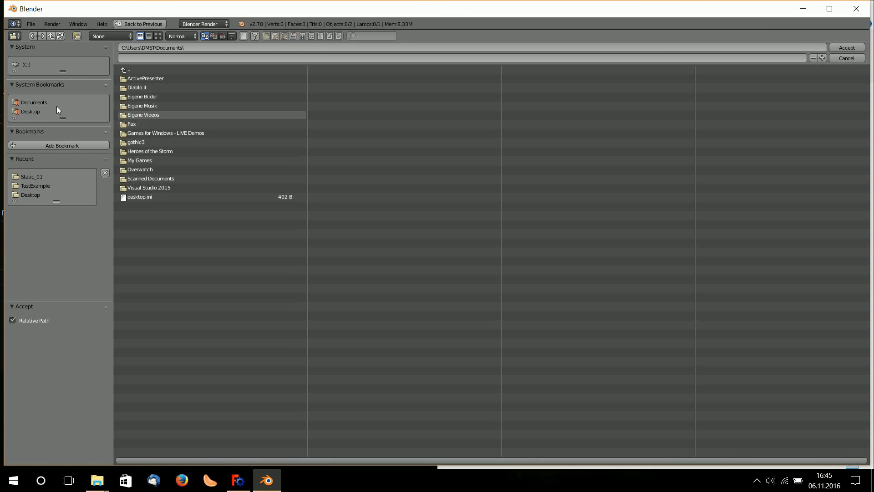
pyautogui.click(31, 112)
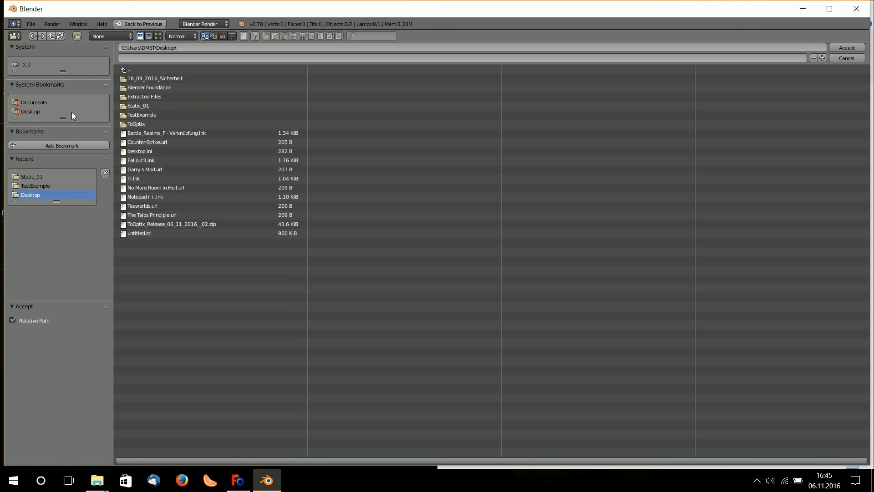
pyautogui.click(146, 107)
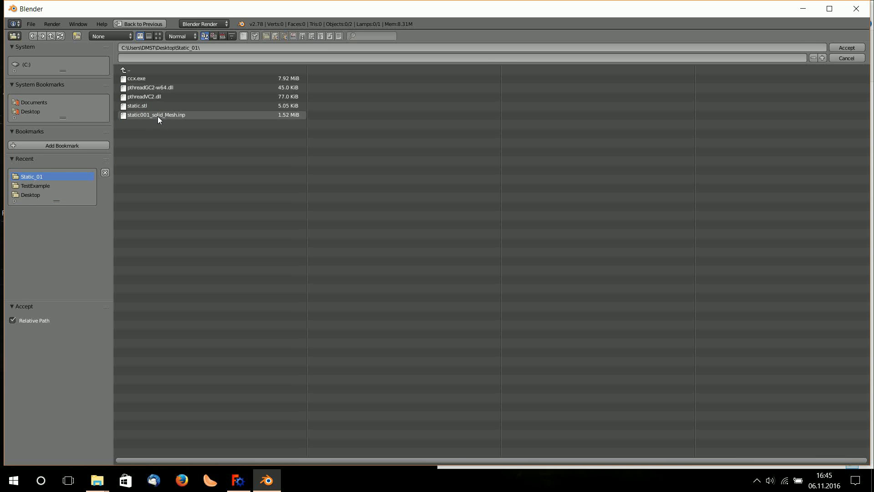
pyautogui.doubleClick(157, 115)
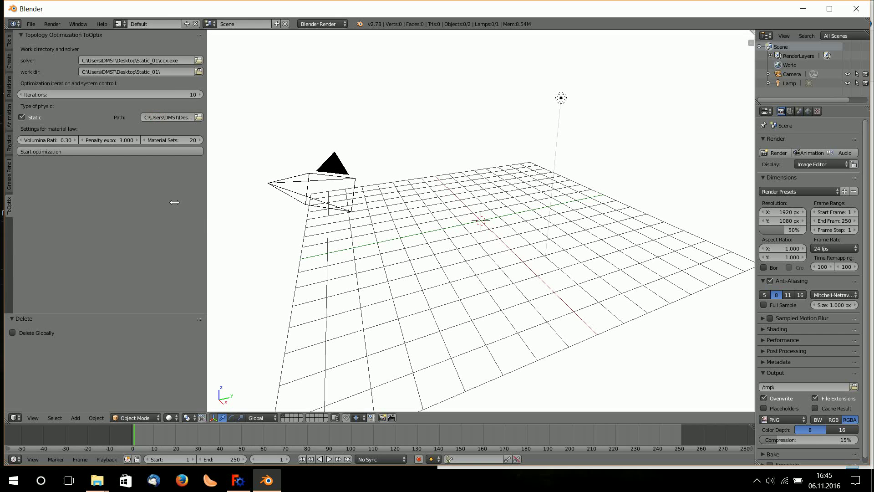
# Step: Widen the ToOptix panel and start the topology optimization
pyautogui.moveTo(206, 212); pyautogui.dragTo(236, 213)
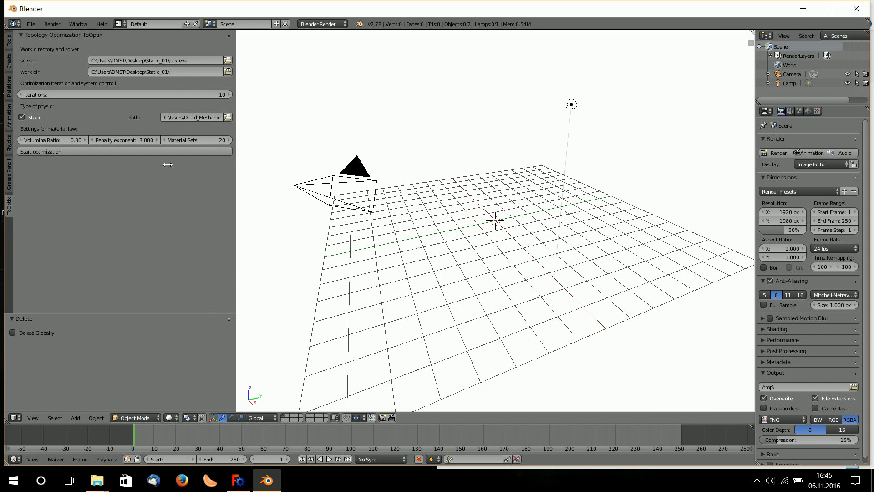
pyautogui.click(133, 152)
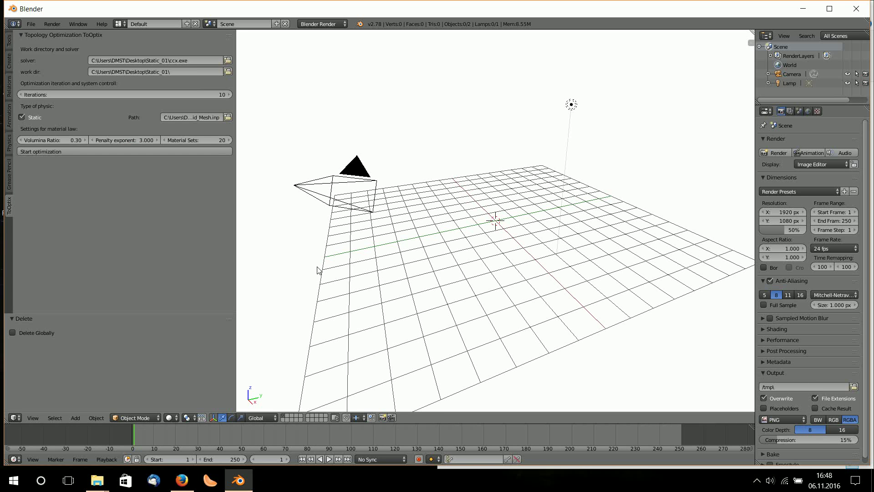
pyautogui.moveTo(319, 272); pyautogui.dragTo(362, 270, button='middle')
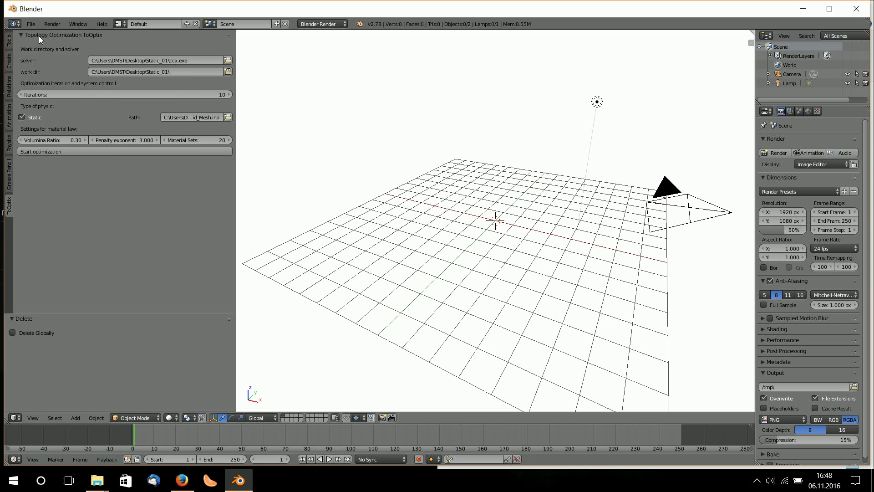
# Step: Import tp_surfstatic001_solid_Mesh9.stl from Desktop\Static_01\fem_calculation as an STL
pyautogui.click(31, 25)
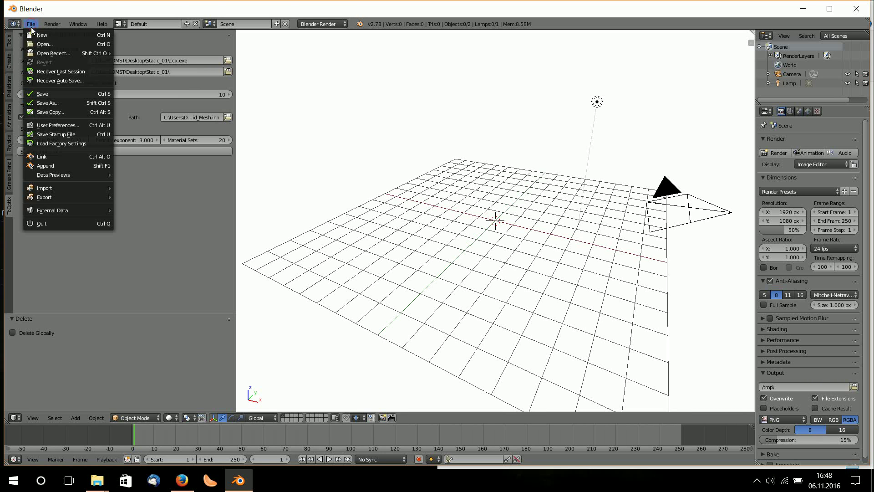
pyautogui.click(71, 188)
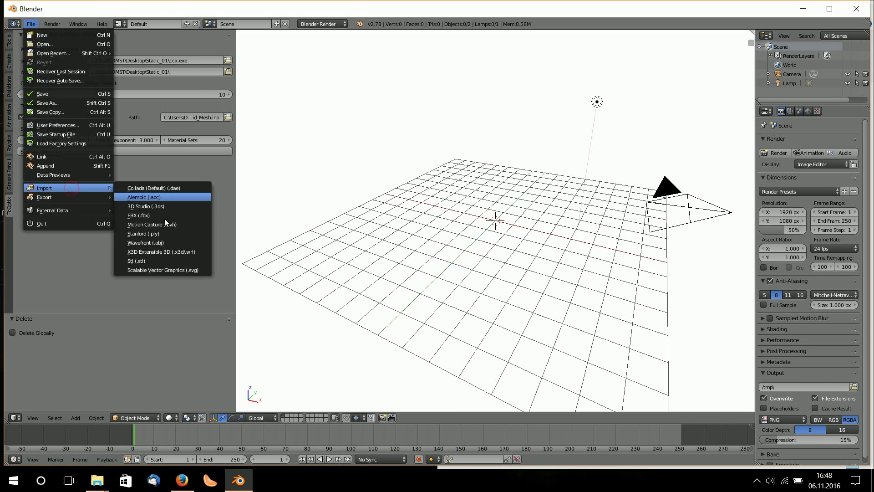
pyautogui.click(142, 260)
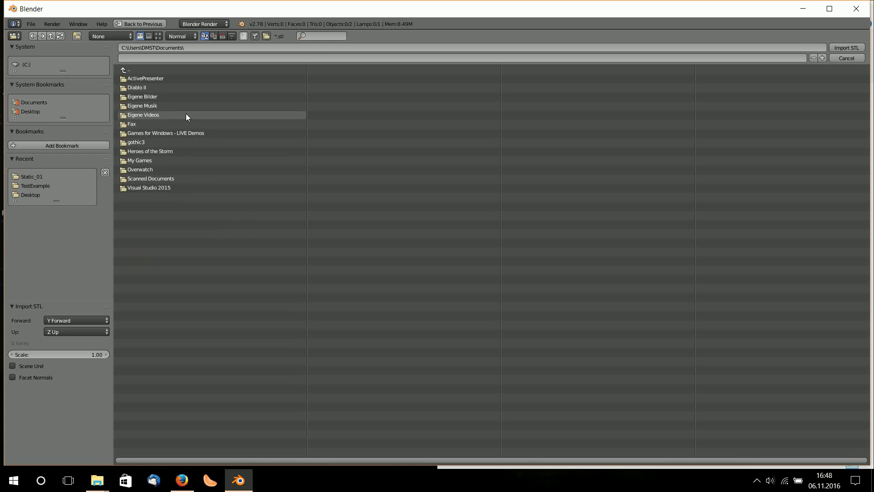
pyautogui.click(31, 110)
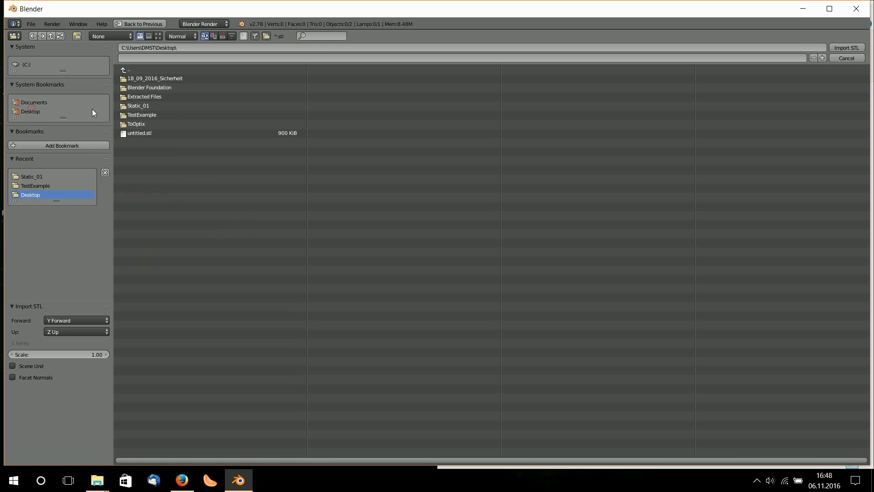
pyautogui.click(153, 106)
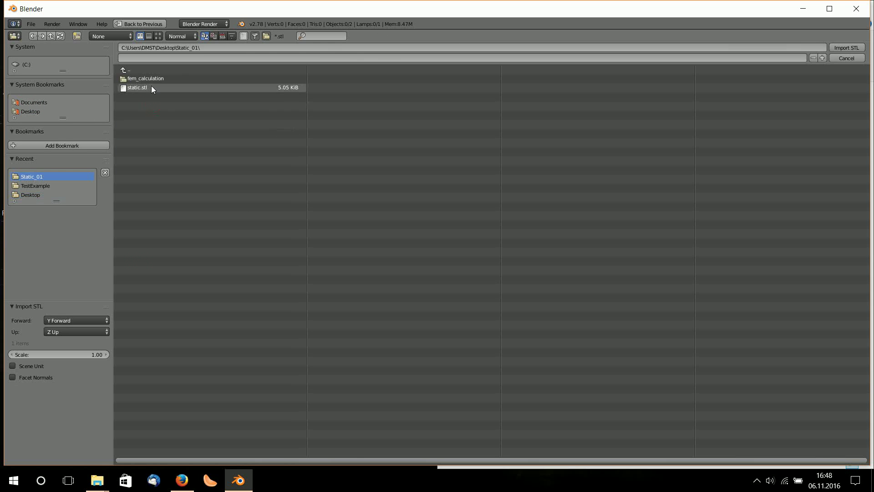
pyautogui.click(155, 78)
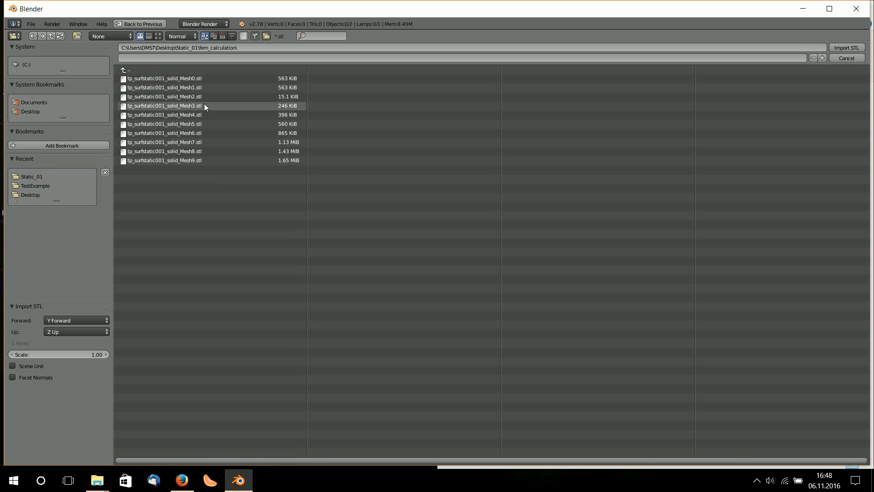
pyautogui.click(200, 160)
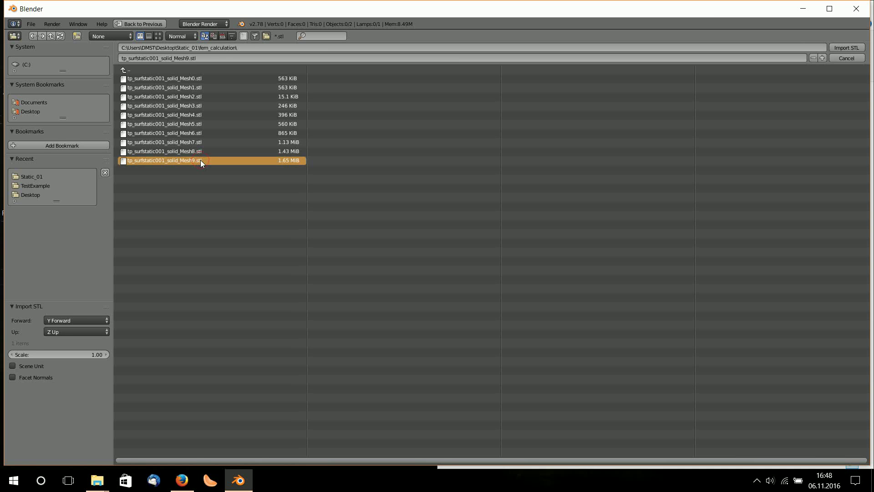
pyautogui.doubleClick(200, 160)
pyautogui.moveTo(367, 212)
pyautogui.mouseDown(button='middle')
pyautogui.moveTo(346, 220)
pyautogui.moveTo(384, 206)
pyautogui.moveTo(367, 168)
pyautogui.moveTo(428, 183)
pyautogui.moveTo(487, 250)
pyautogui.moveTo(449, 218)
pyautogui.moveTo(400, 218)
pyautogui.moveTo(486, 228)
pyautogui.moveTo(467, 217)
pyautogui.moveTo(502, 272)
pyautogui.mouseUp(button='middle')
# Step: Move the imported mesh -15.104 along the X axis
pyautogui.press('g')
pyautogui.press('x')
pyautogui.click(335, 221)
pyautogui.moveTo(487, 242); pyautogui.dragTo(505, 222, button='middle')
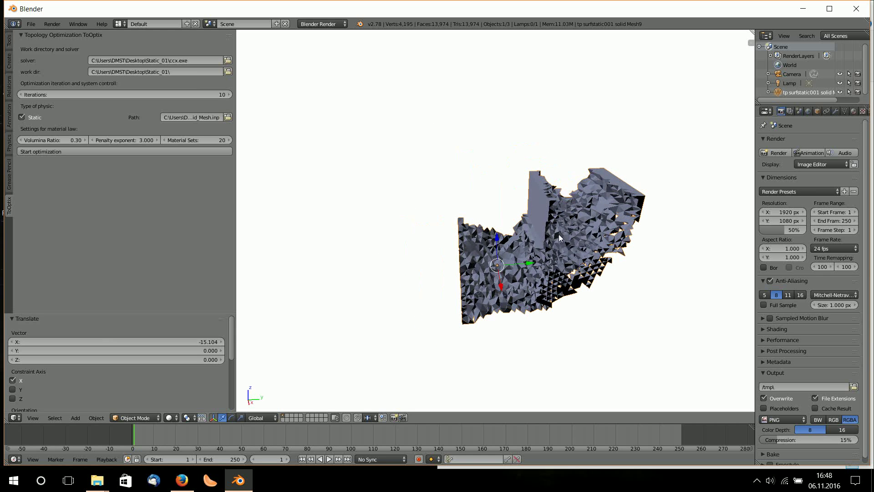
# Step: Add a Remesh modifier set to Smooth mode with octree depth raised to 7
pyautogui.click(836, 111)
pyautogui.click(815, 142)
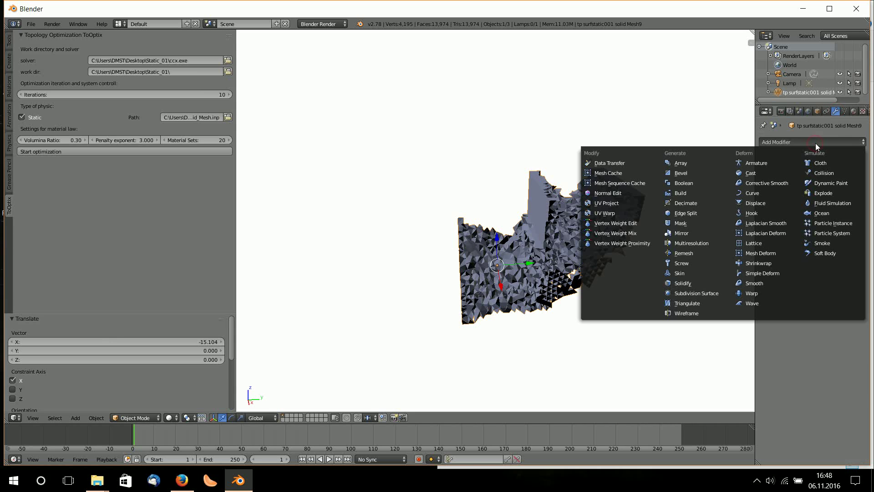
pyautogui.click(691, 255)
pyautogui.click(829, 184)
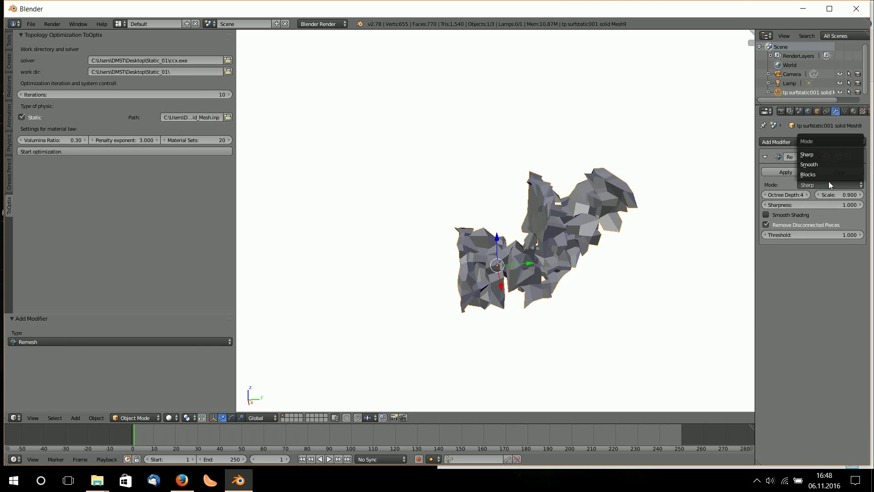
pyautogui.click(814, 164)
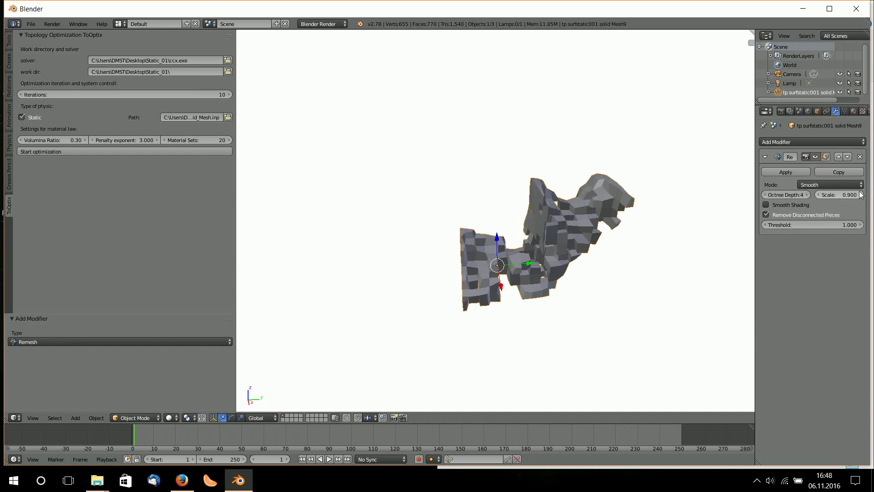
pyautogui.click(808, 195)
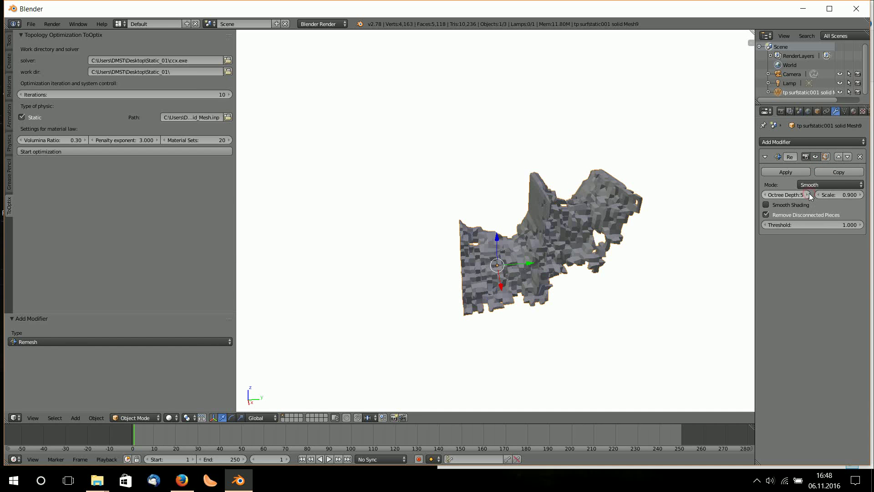
pyautogui.click(808, 195)
pyautogui.click(808, 194)
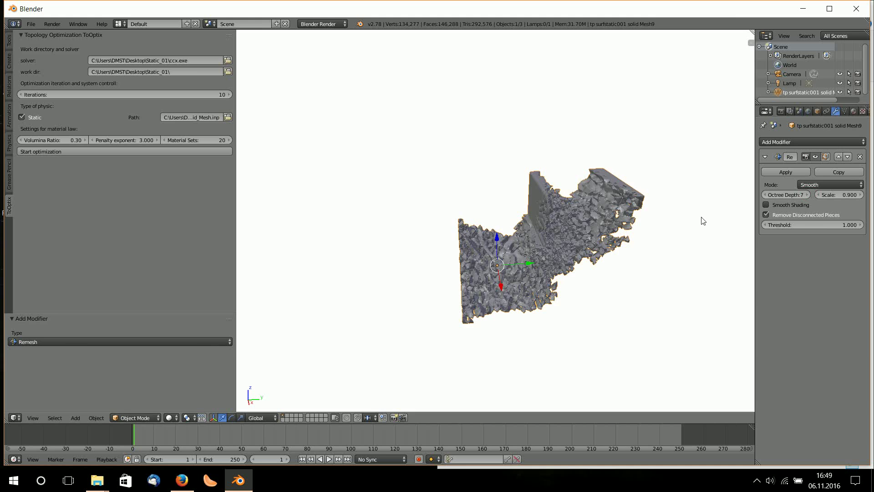
pyautogui.moveTo(702, 221); pyautogui.dragTo(614, 211, button='middle')
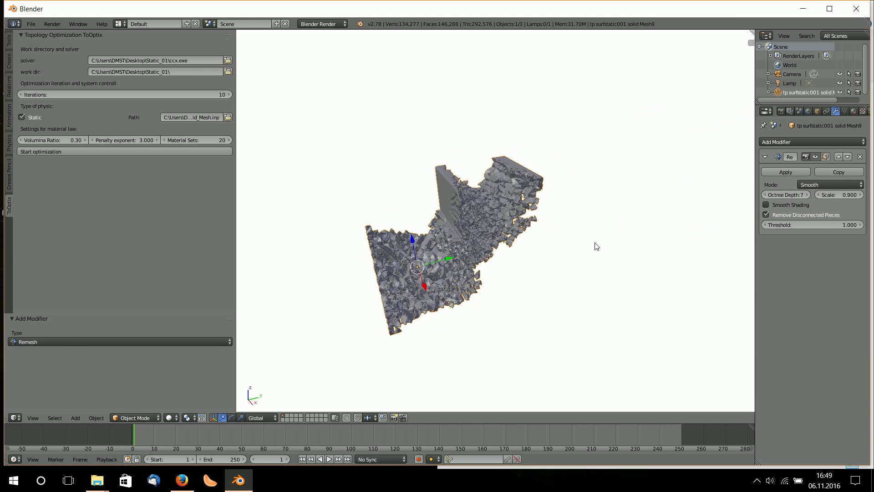